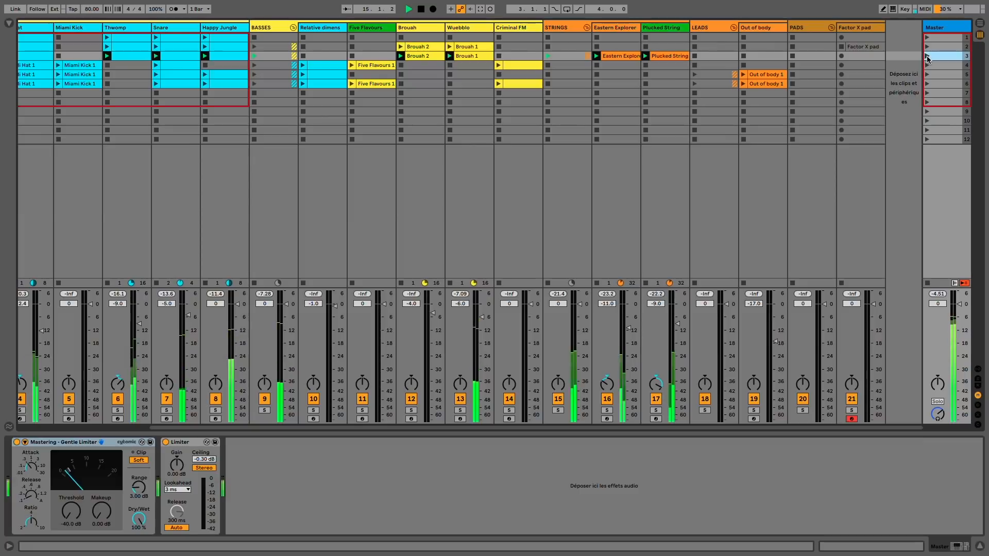
Inspect the Pigments instrument on the Plucked String track and close its window.
click(658, 29)
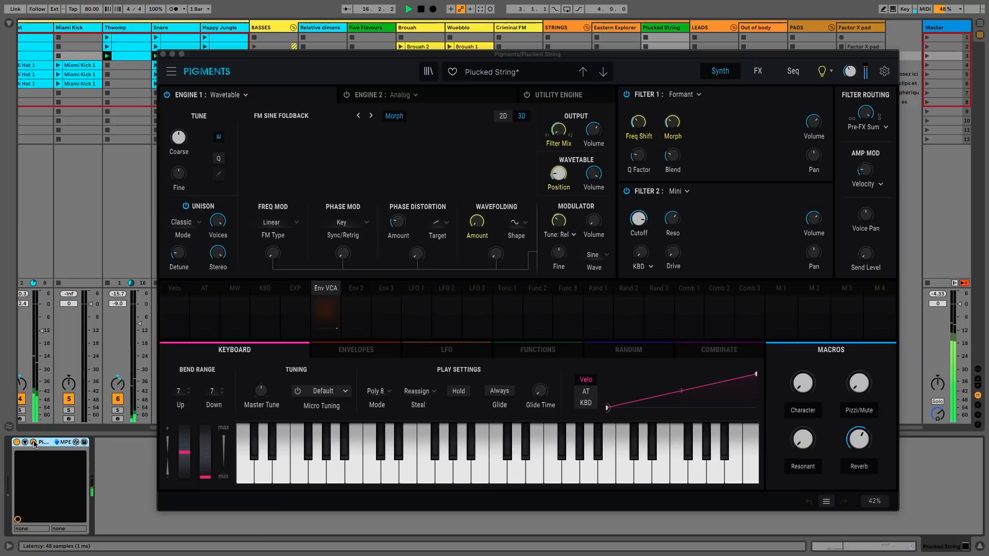
click(33, 442)
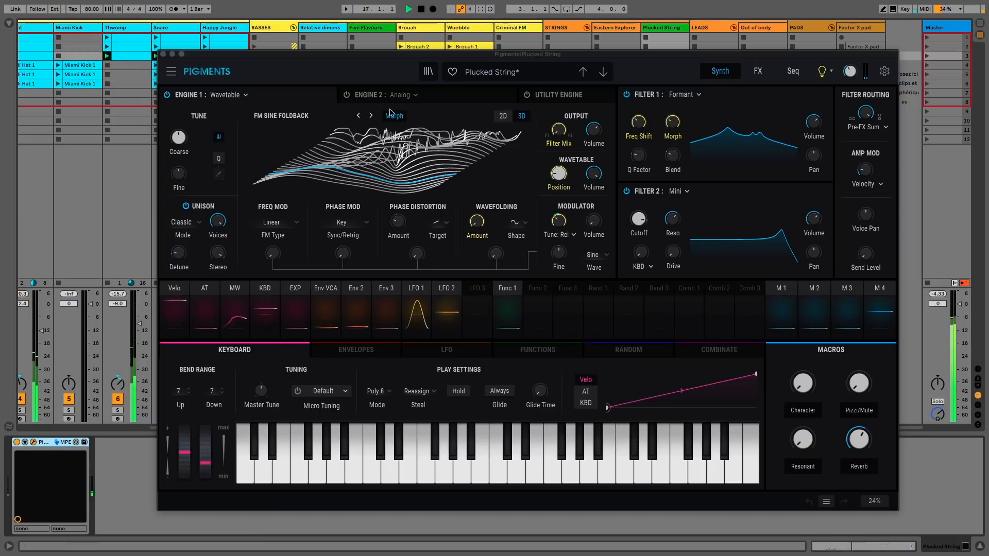
click(163, 54)
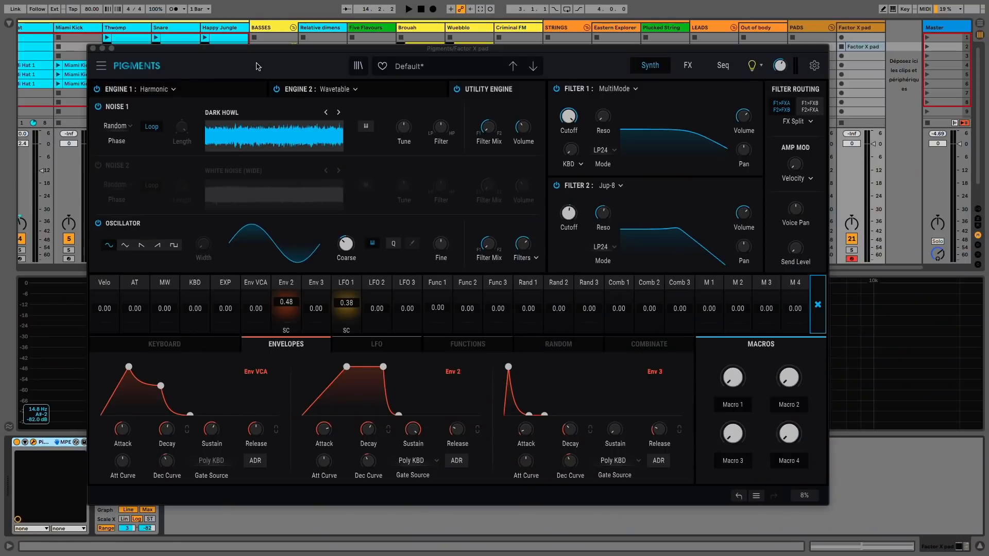
Start a new preset in the Factor X pad's Pigments instrument and change Engine 1 to Harmonic.
drag(247, 53, 302, 69)
click(157, 81)
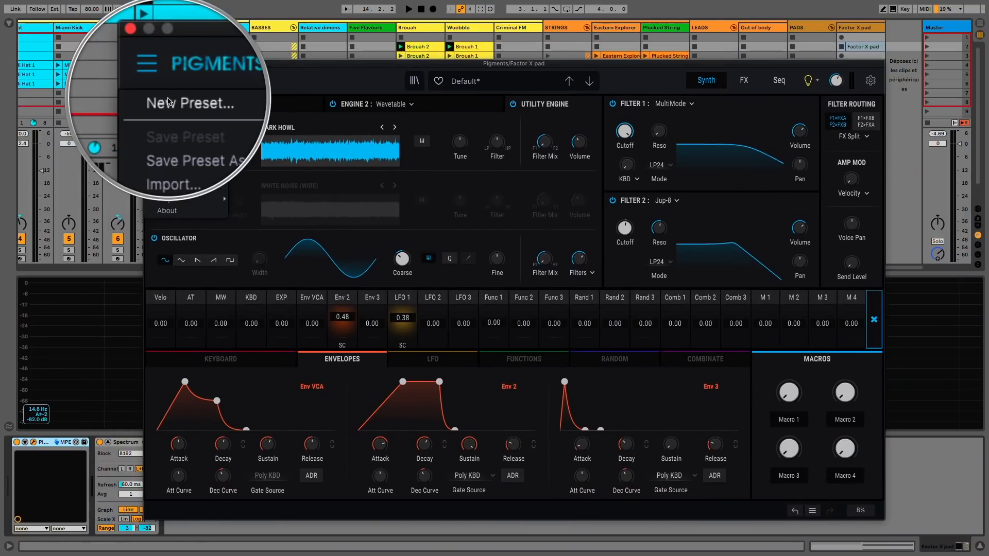
click(172, 101)
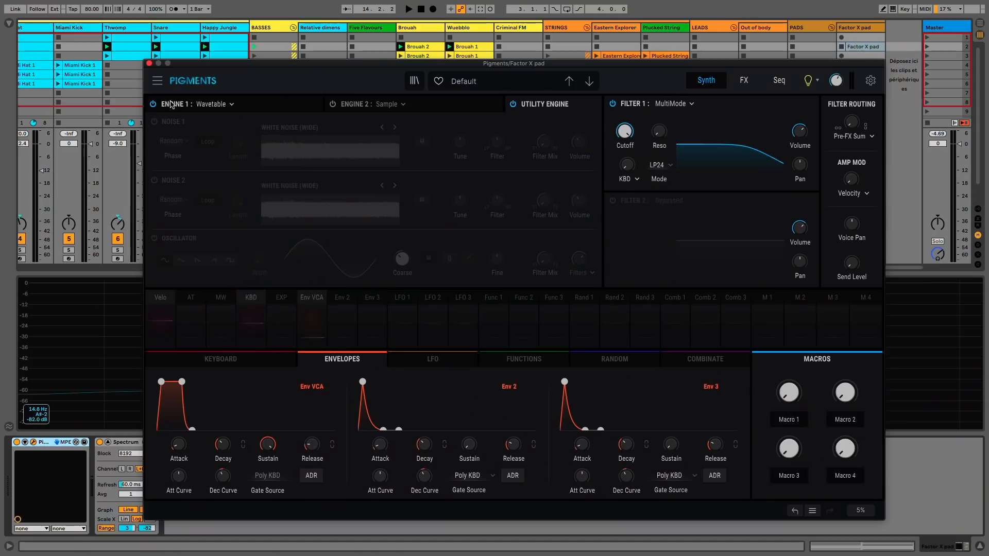
click(216, 105)
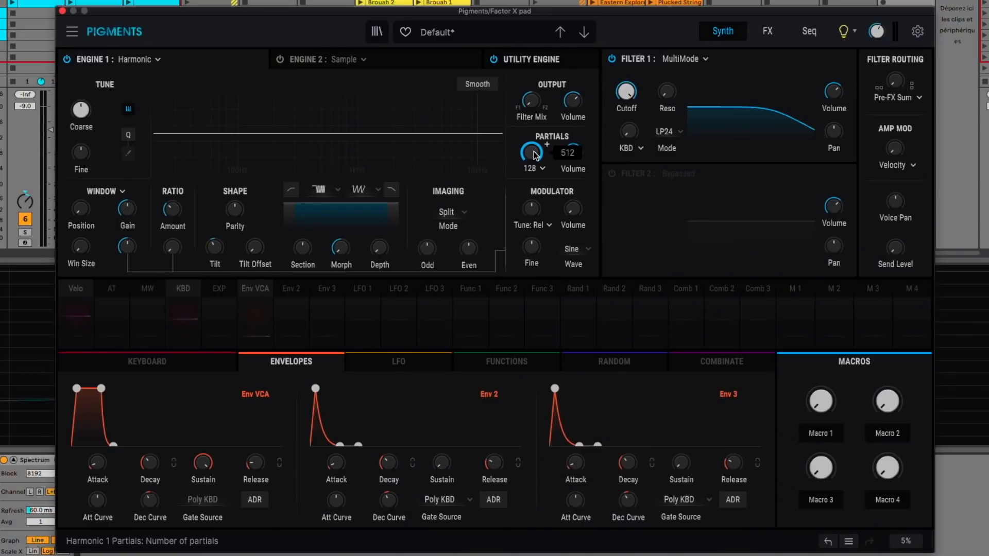
Review Engine 1's Partial Limit options, keeping 128, and raise the partial Ratio amount above 2.00.
mouse_move(535, 154)
mouse_down()
mouse_move(535, 206)
mouse_move(535, 155)
mouse_up()
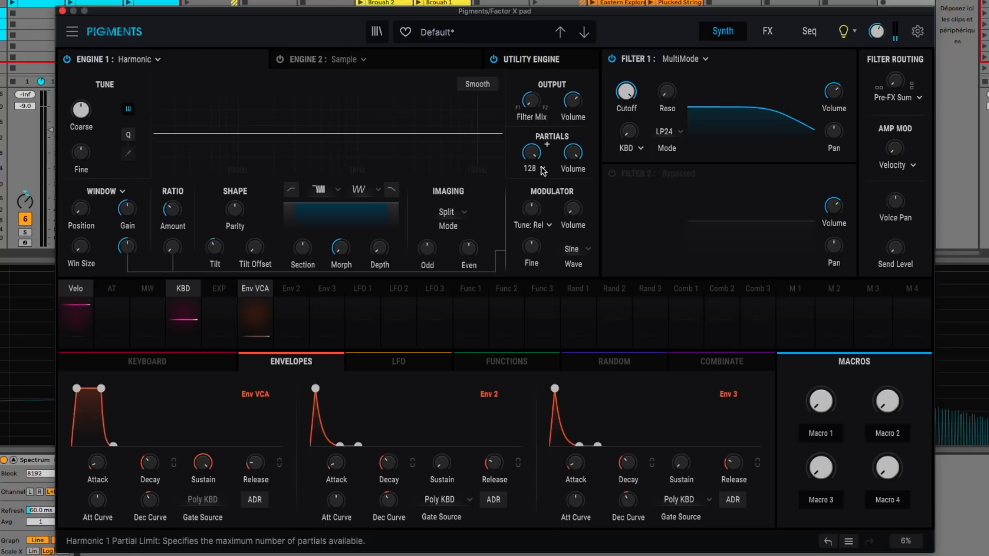
click(542, 169)
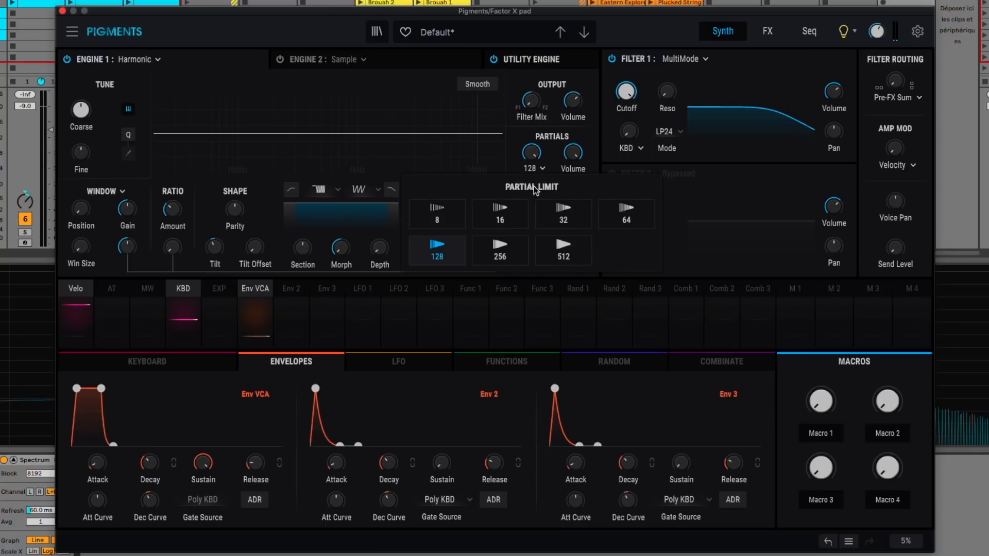
click(543, 169)
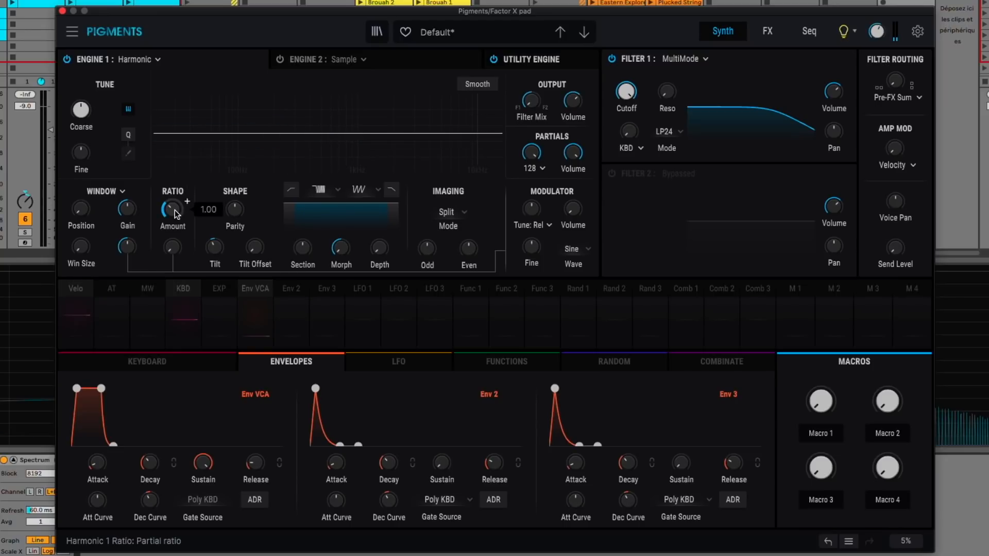
drag(175, 211, 175, 156)
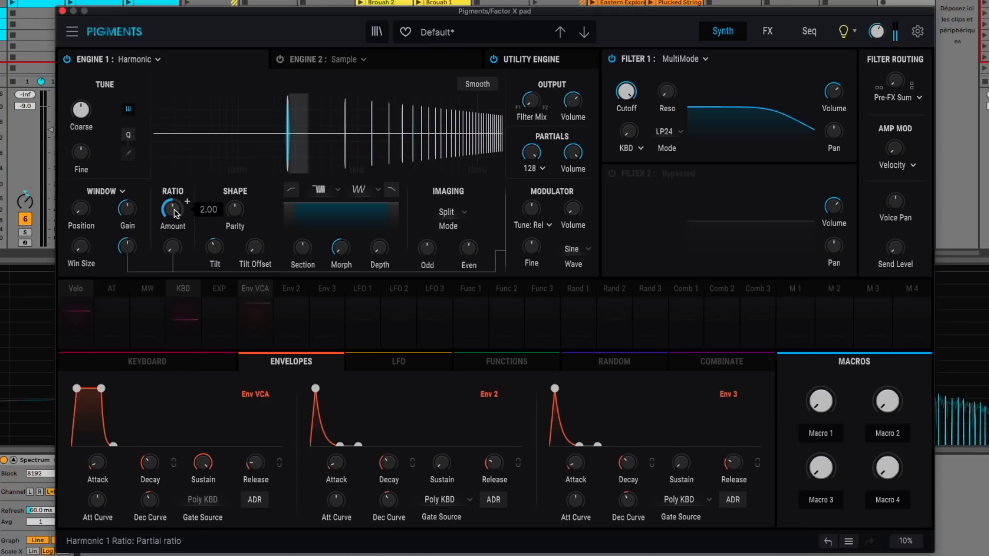
drag(174, 209, 174, 155)
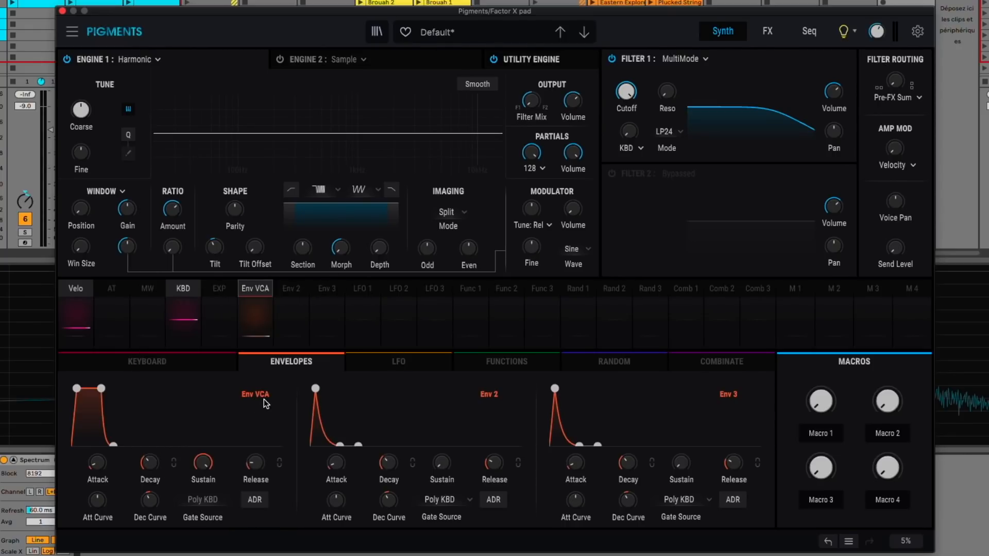
Shape Env VCA with a longer attack, decay and release and a slightly lower sustain.
drag(92, 390, 107, 387)
mouse_move(112, 455)
scroll(112, 454, up, 5)
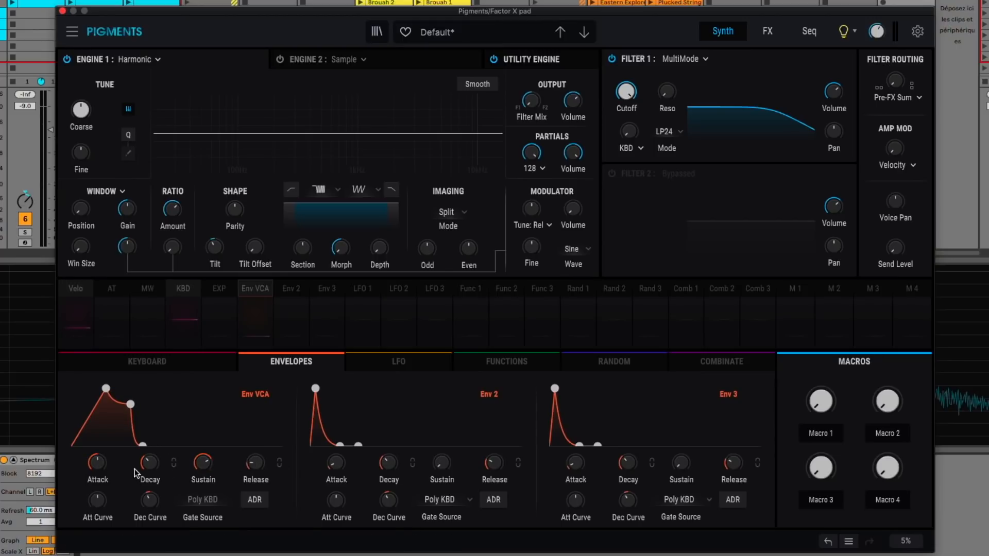
drag(150, 463, 150, 447)
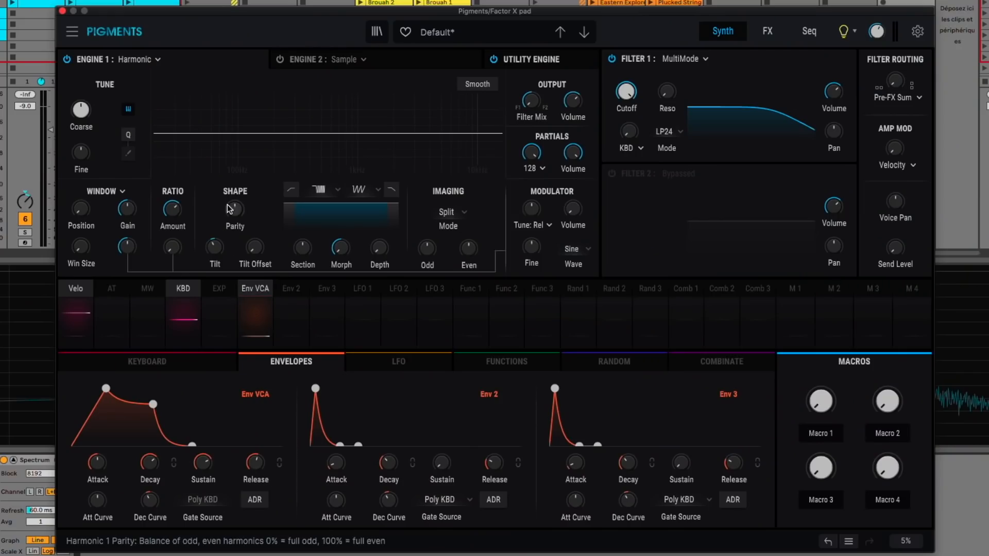
Modulate Engine 1's Parity with LFO 1 at an amount of 0.41 and slow down LFO 1's rate.
mouse_move(241, 216)
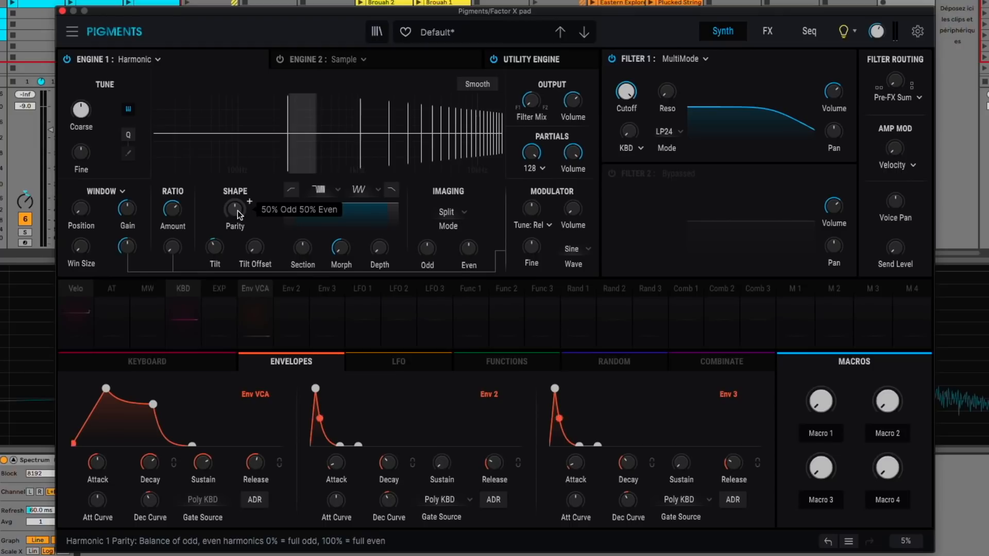
drag(239, 212, 239, 243)
drag(250, 201, 250, 202)
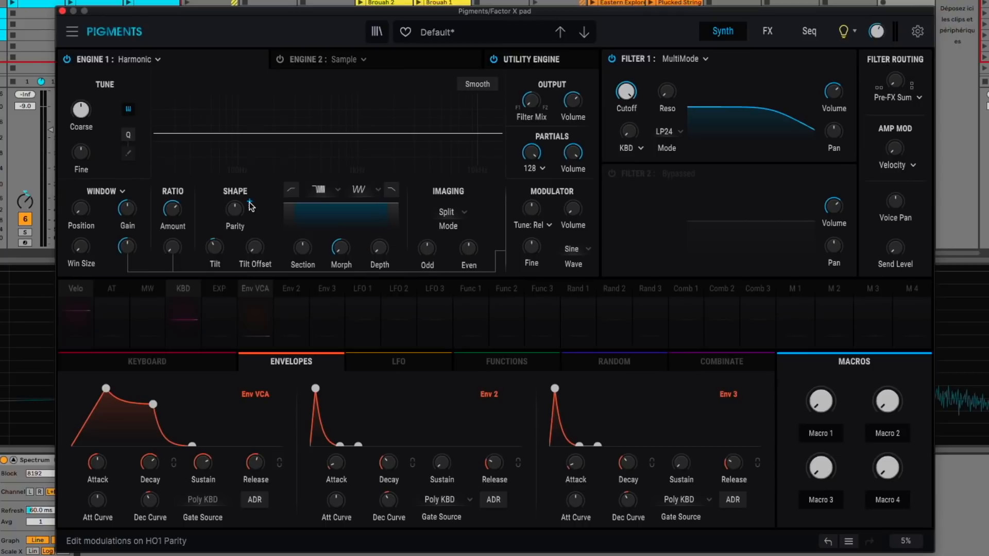
click(250, 203)
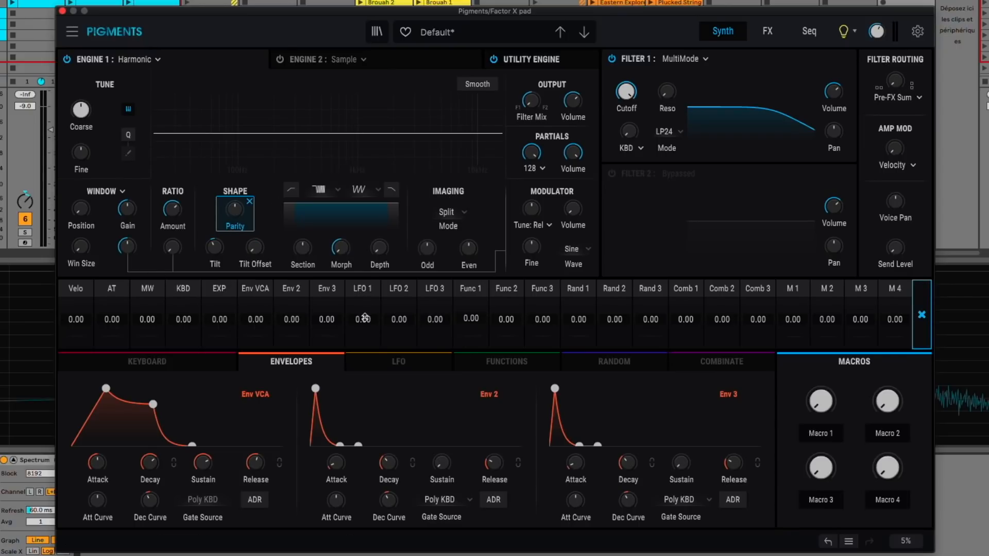
drag(363, 319, 363, 315)
mouse_move(237, 211)
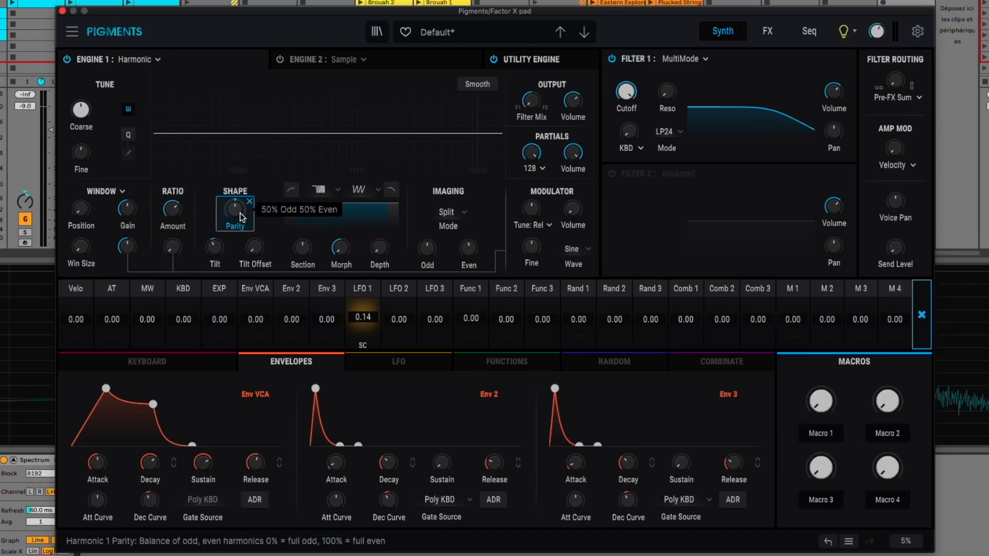
click(363, 317)
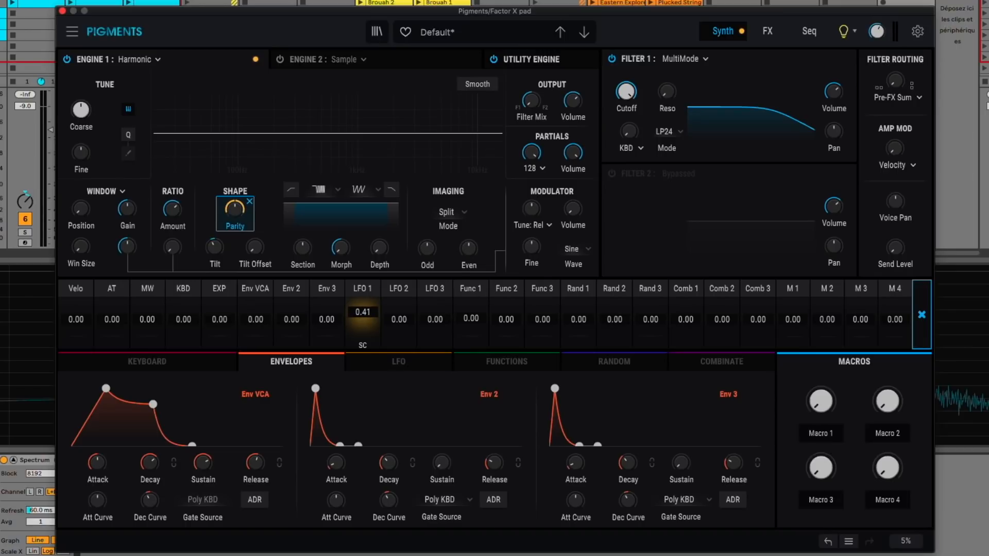
click(392, 356)
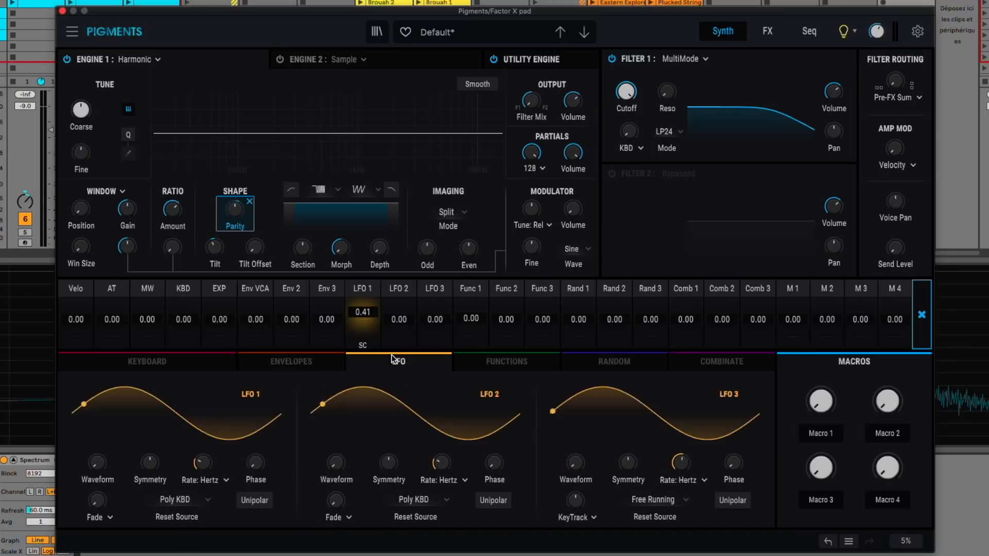
click(207, 462)
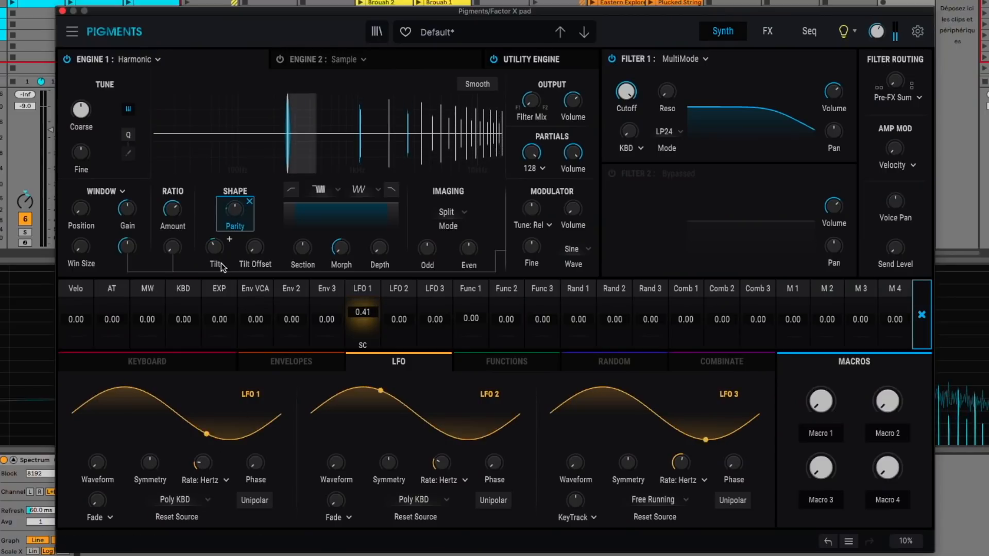
Adjust Engine 1's Tilt to change the slope at which the partial amplitudes decay.
mouse_move(217, 252)
scroll(214, 247, down, 5)
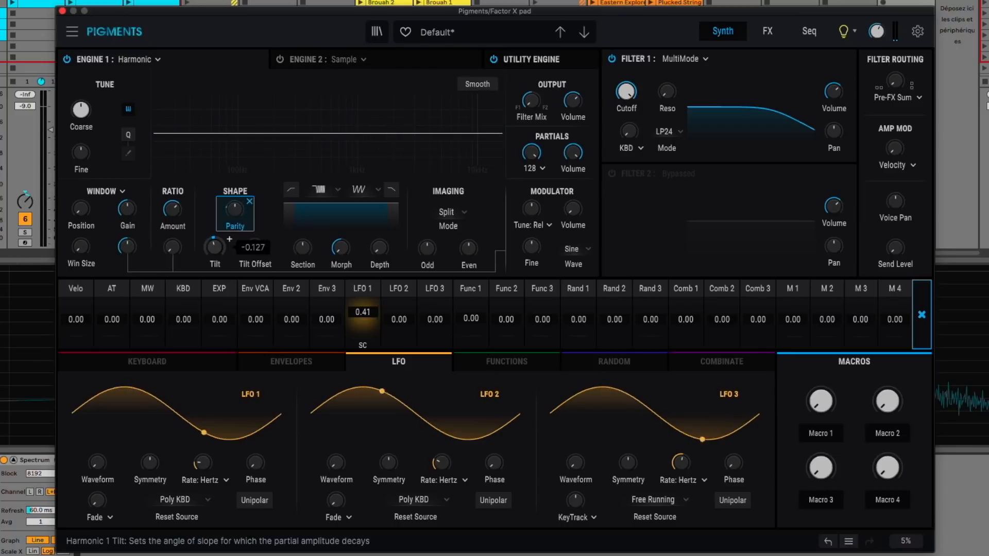
scroll(214, 248, up, 2)
scroll(230, 239, down, 3)
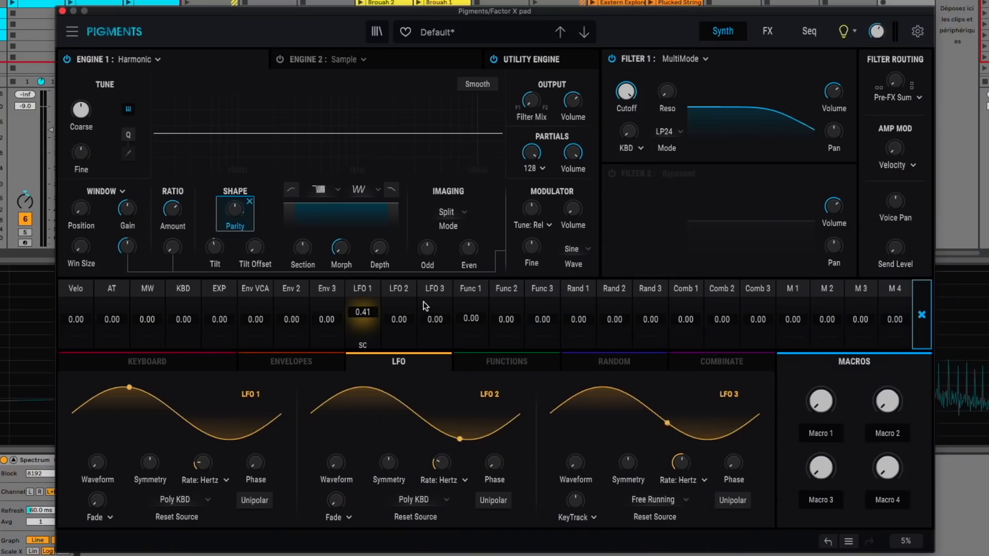
Set the partial modulation mode of Engine 1's Imaging section to Random.
mouse_move(466, 252)
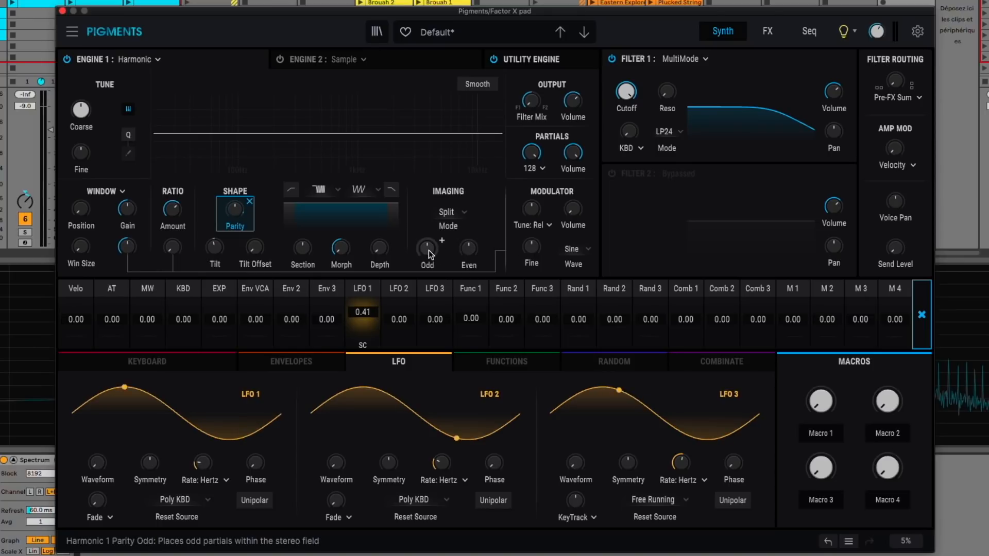
click(450, 211)
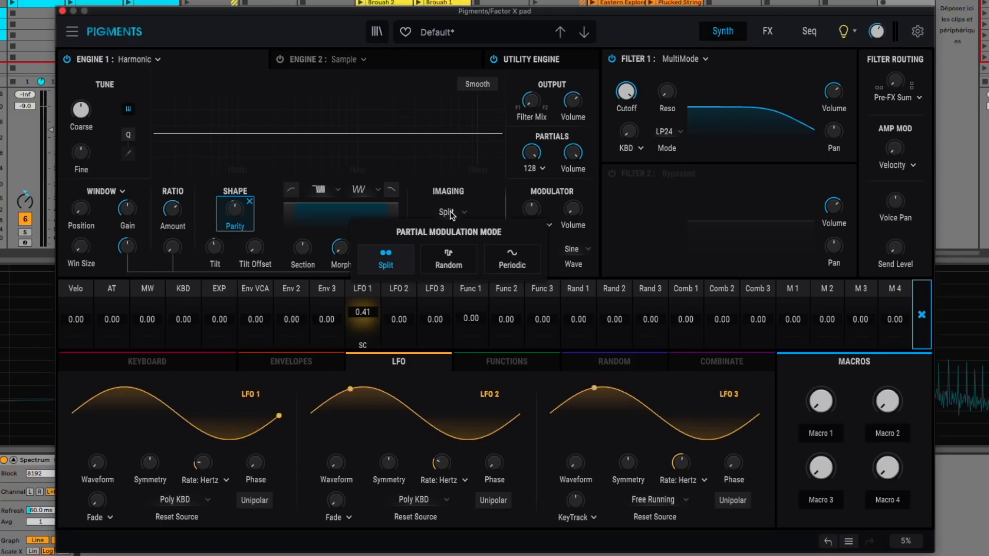
click(448, 262)
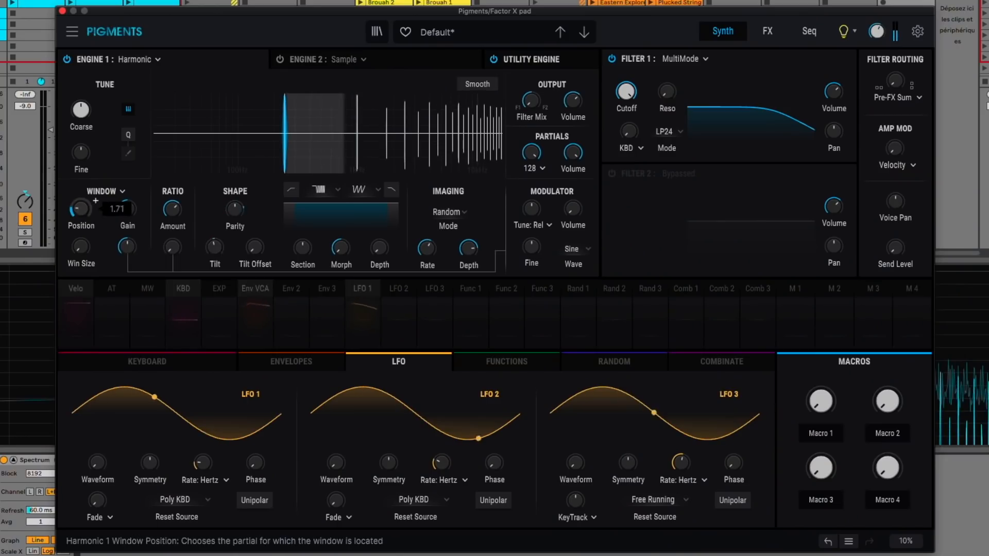
Shift Engine 1's Window to a higher partial with more Gain and apply about 0.456 of window FM.
drag(81, 209, 128, 221)
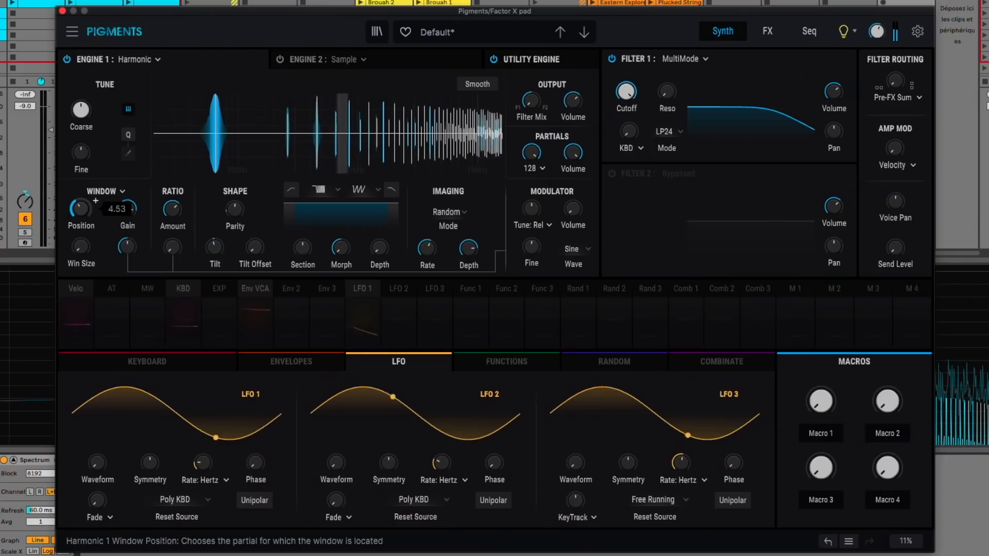
drag(95, 205, 95, 201)
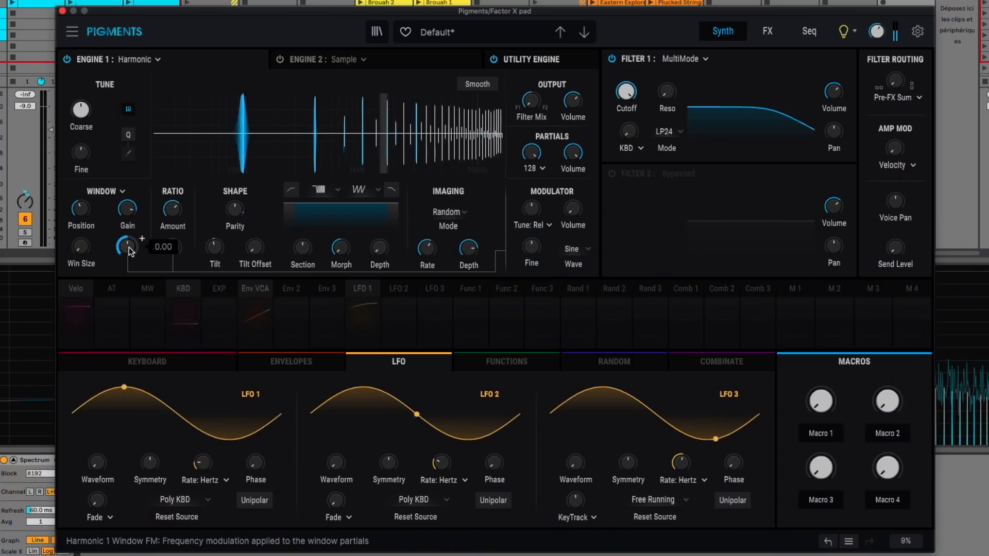
drag(128, 247, 127, 244)
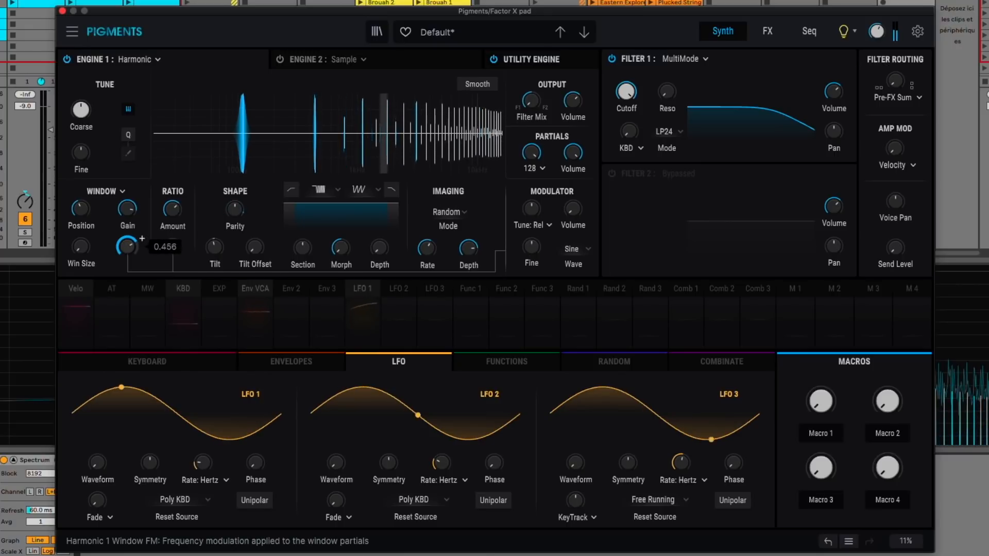
drag(127, 247, 127, 245)
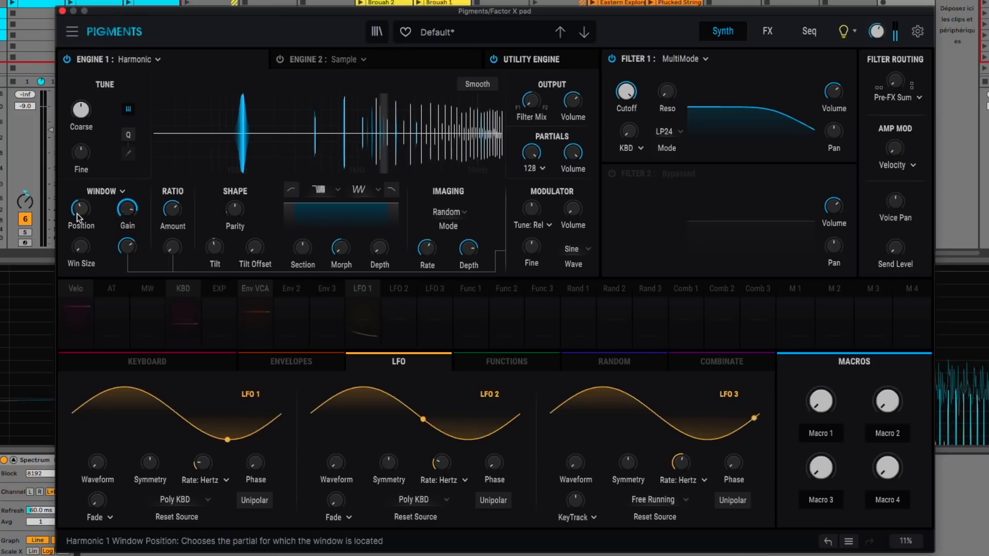
Move Engine 1's Window Position up past partial 9 and enlarge the window size.
scroll(96, 201, up, 5)
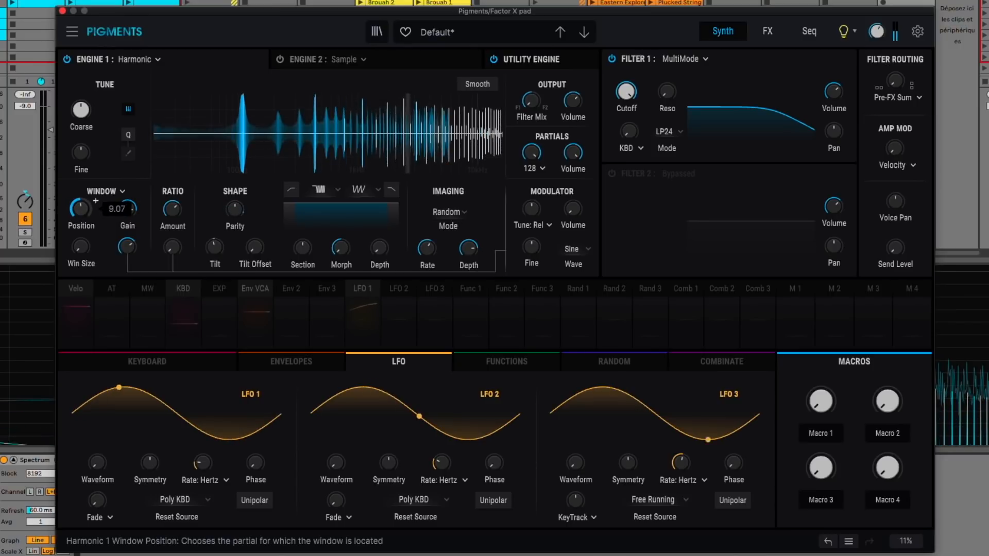
scroll(95, 239, up, 2)
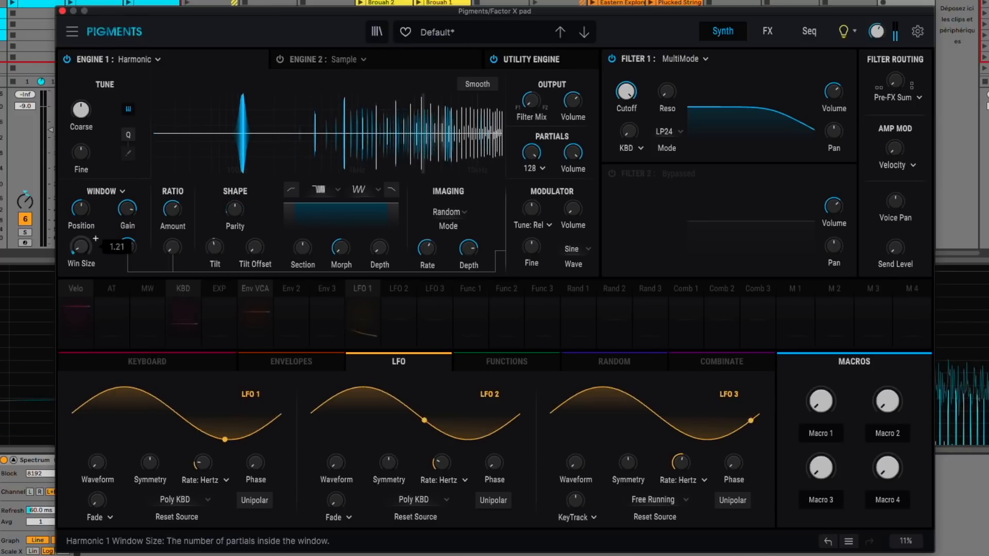
scroll(96, 201, down, 3)
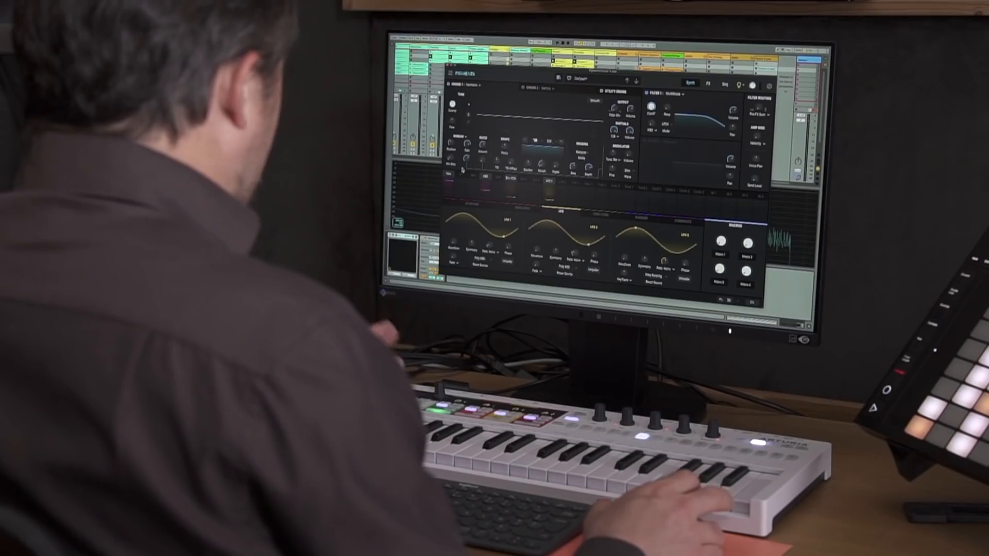
Modulate Engine 1's Window Position with Rand 1 at 0.35 and raise Random 1's Turing Flip to about 17.6 %.
mouse_move(451, 146)
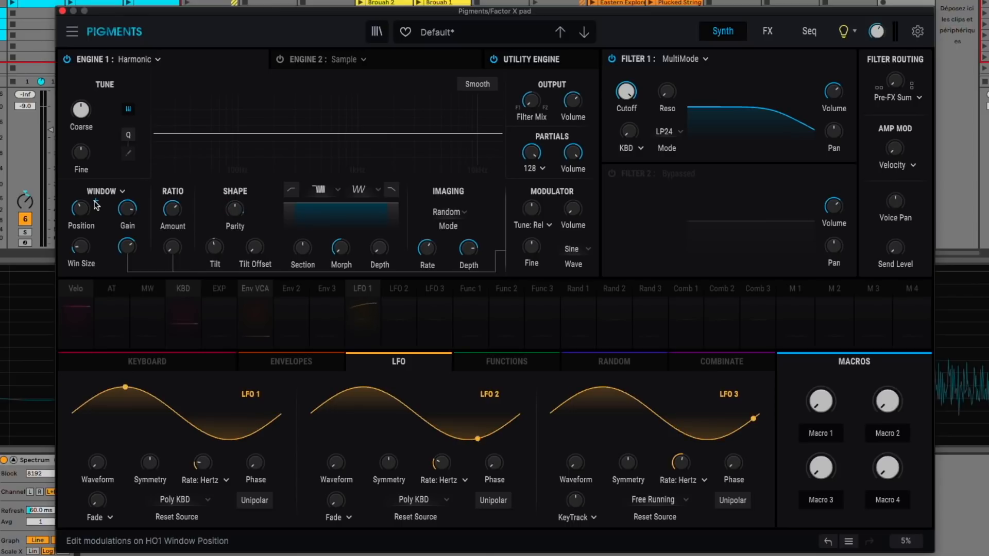
click(96, 204)
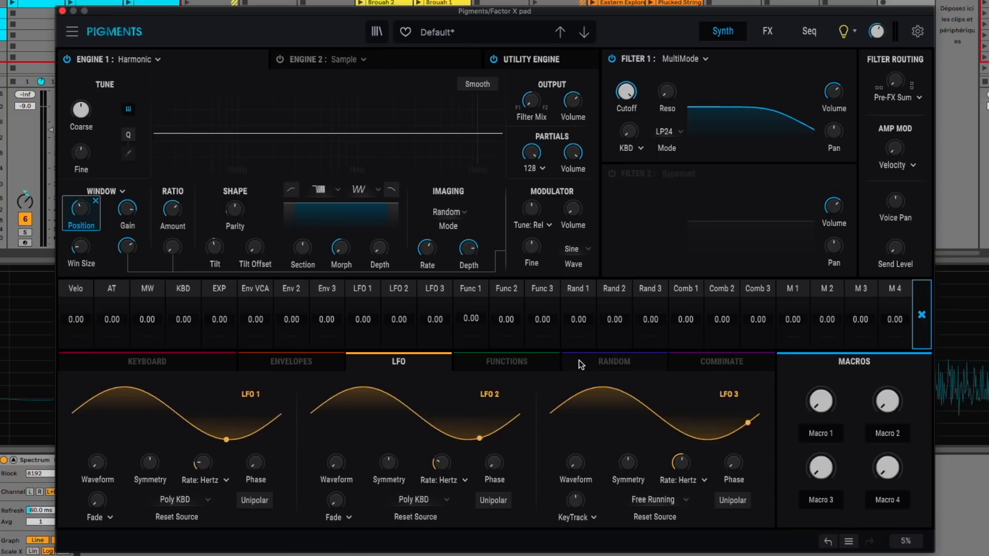
click(621, 363)
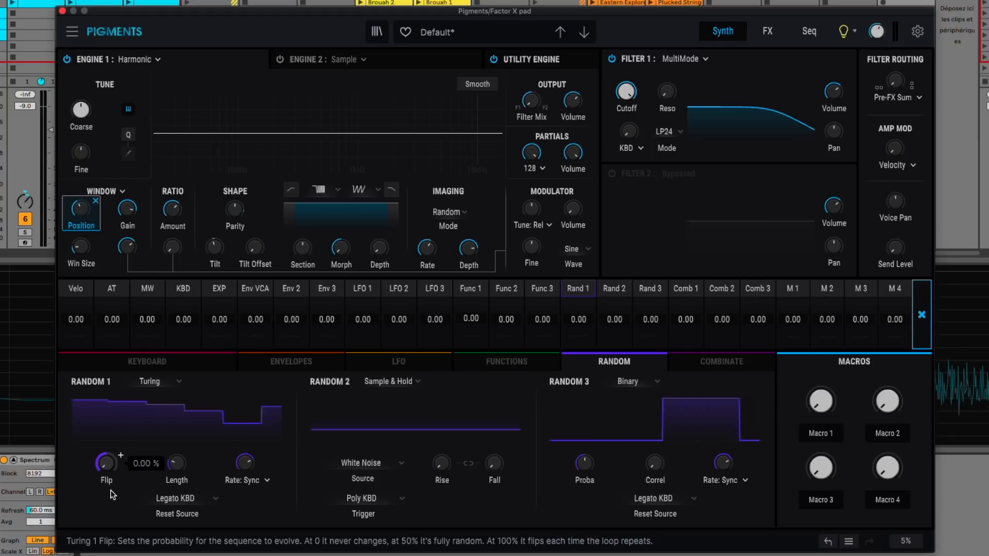
mouse_move(109, 462)
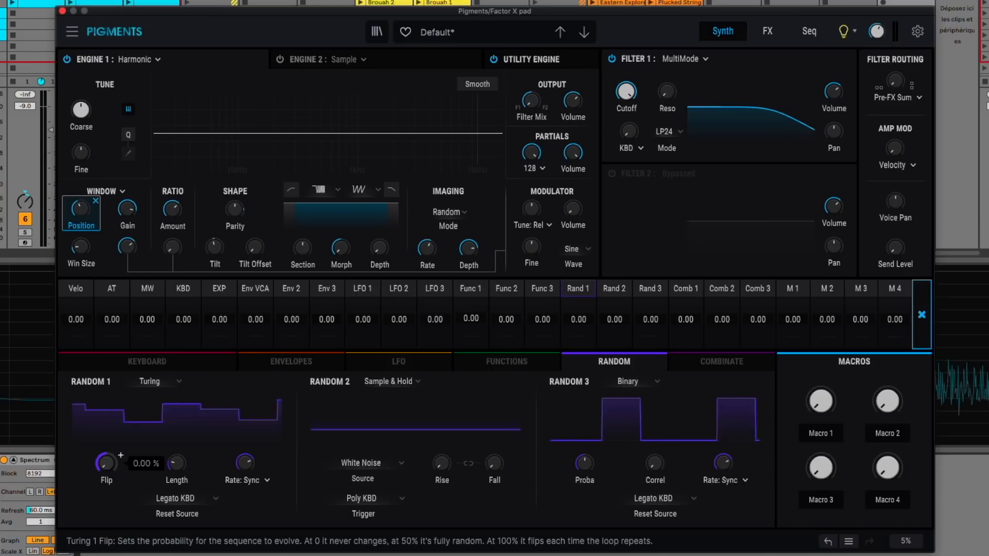
drag(107, 462, 106, 459)
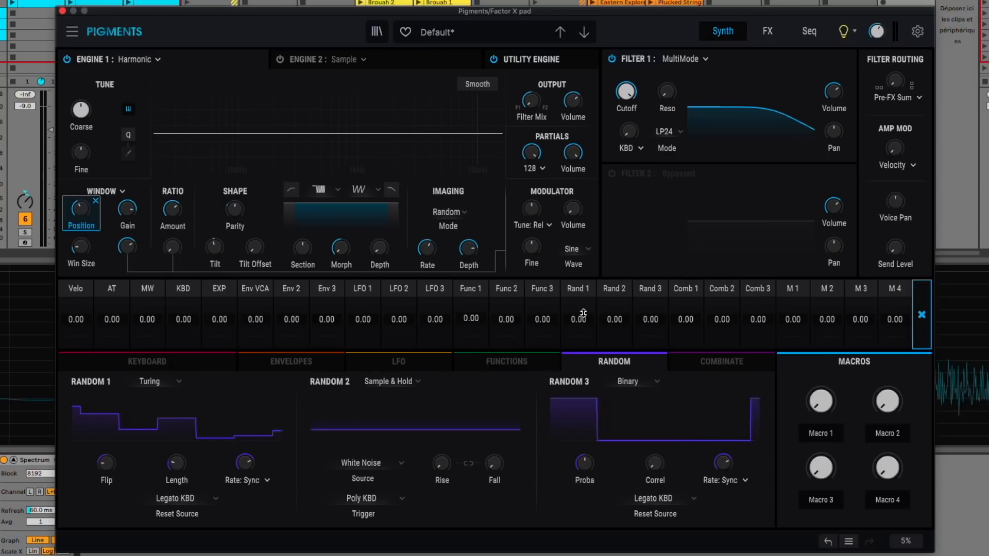
drag(580, 320, 580, 309)
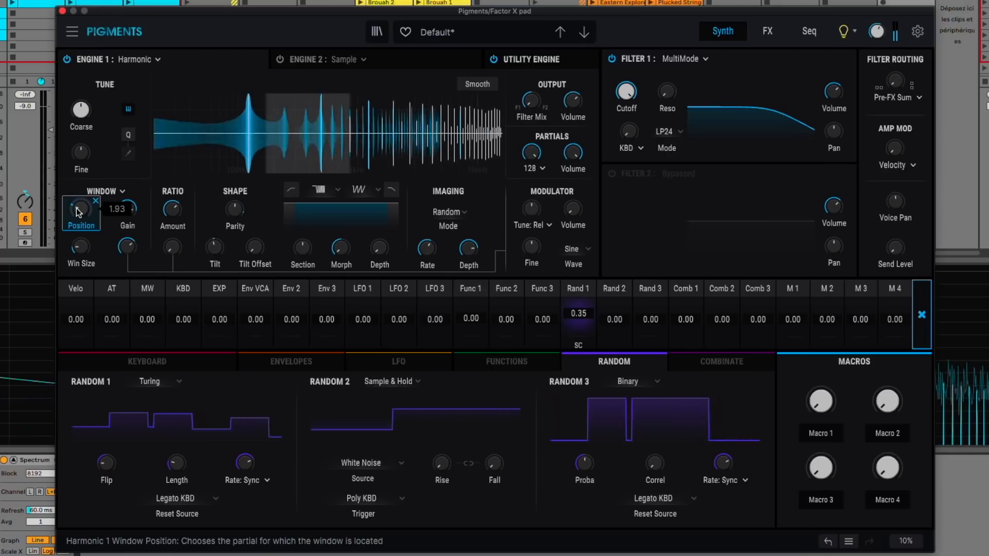
mouse_move(250, 465)
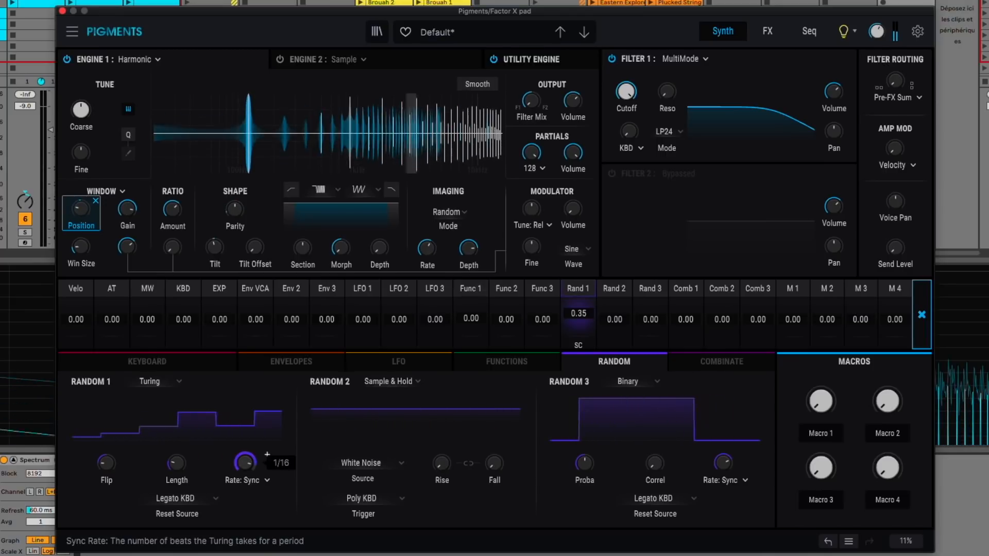
mouse_move(173, 467)
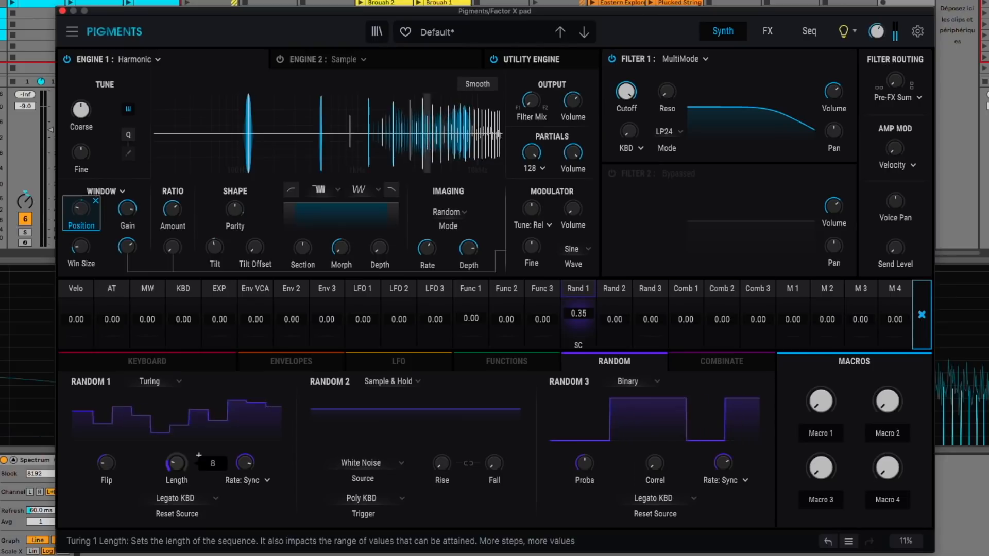
mouse_move(105, 465)
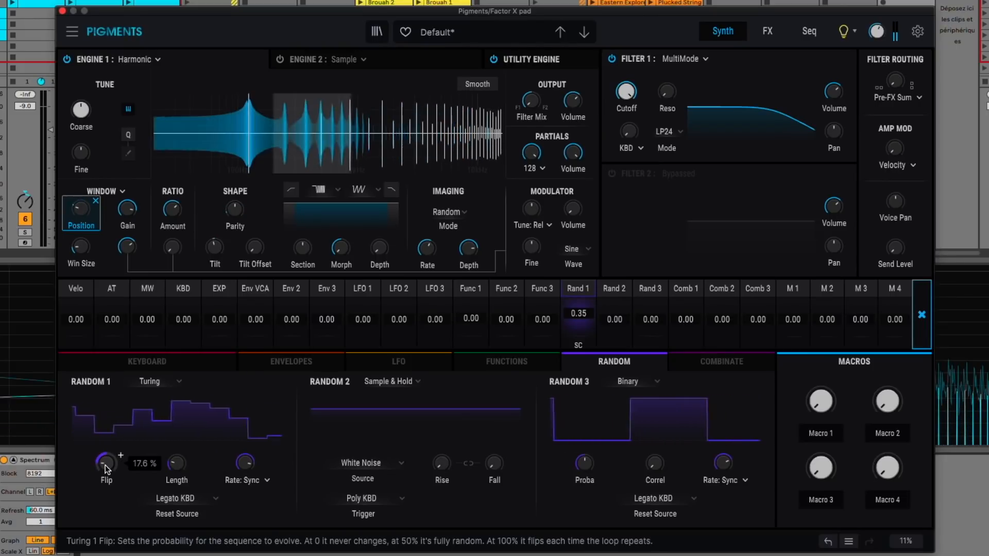
drag(105, 465, 105, 466)
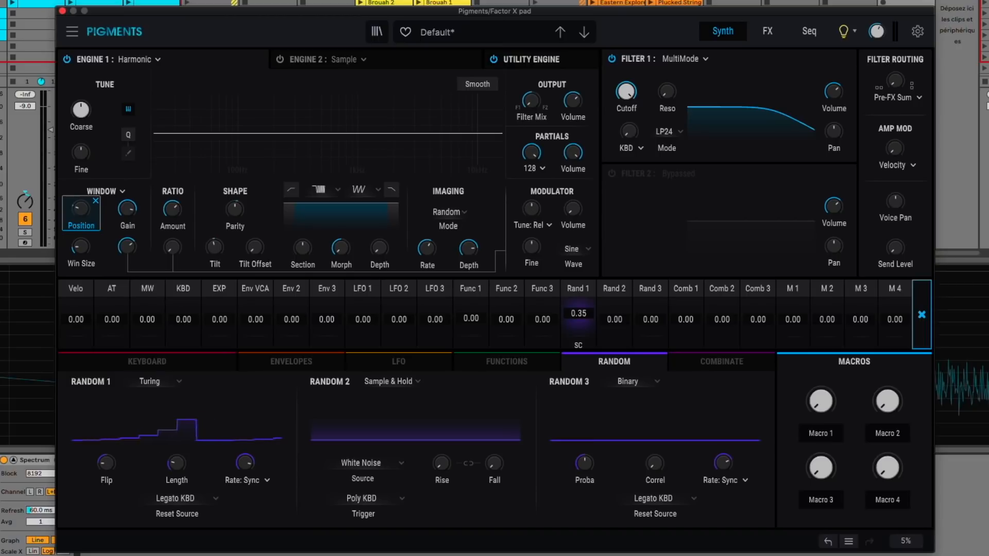
click(922, 315)
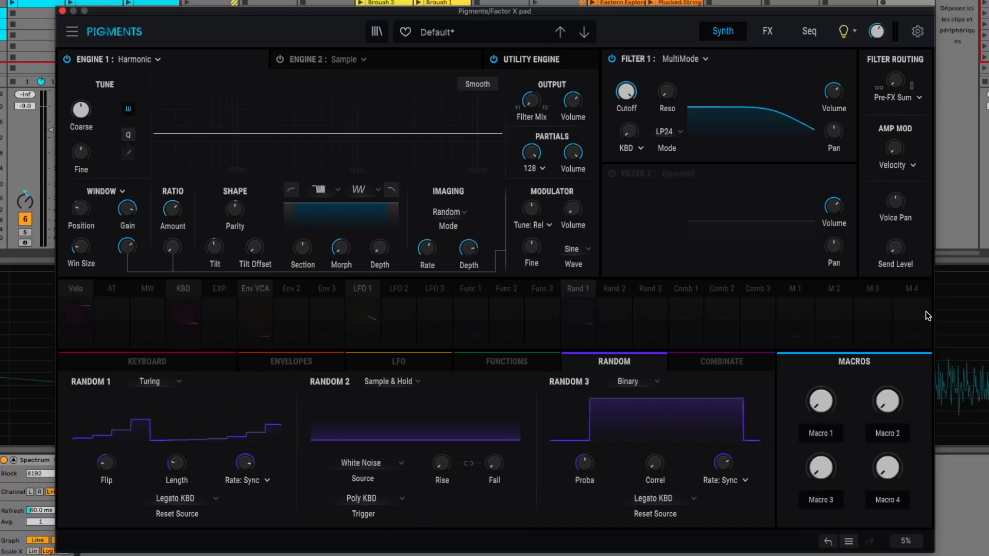
Side-chain Rand 1's Window Position modulation to the Mod Wheel, and modulate the window FM amount with the Mod Wheel at 0.15.
click(582, 291)
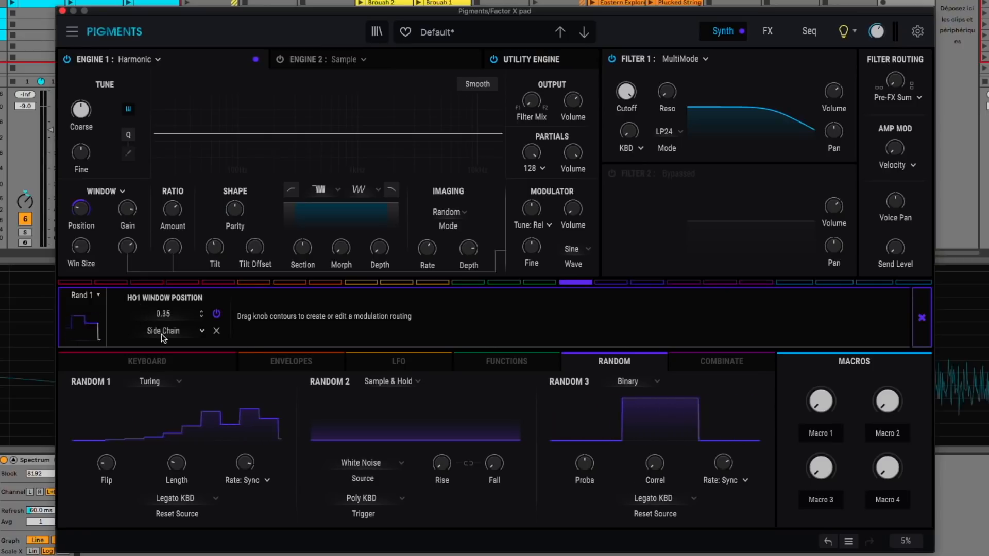
click(178, 330)
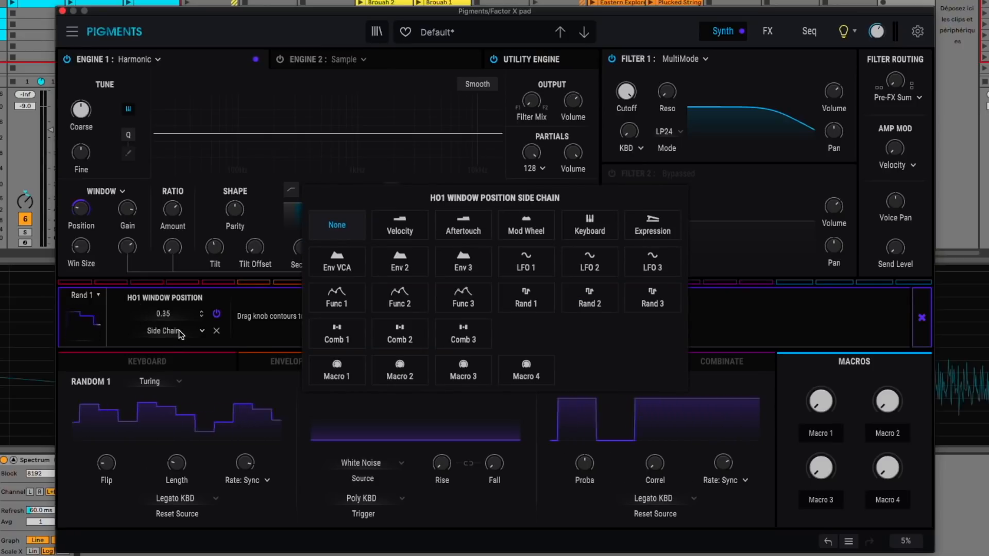
click(521, 227)
drag(187, 330, 188, 335)
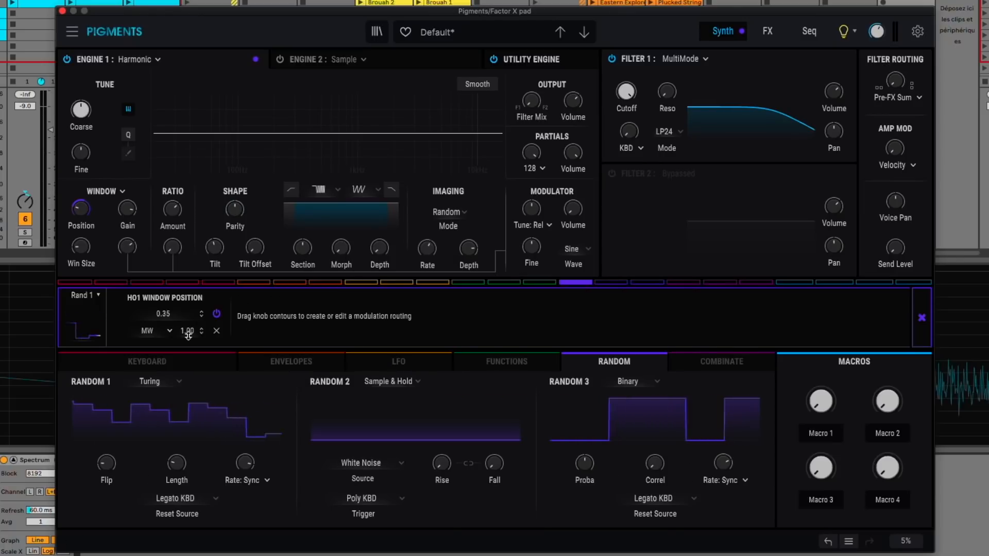
click(921, 317)
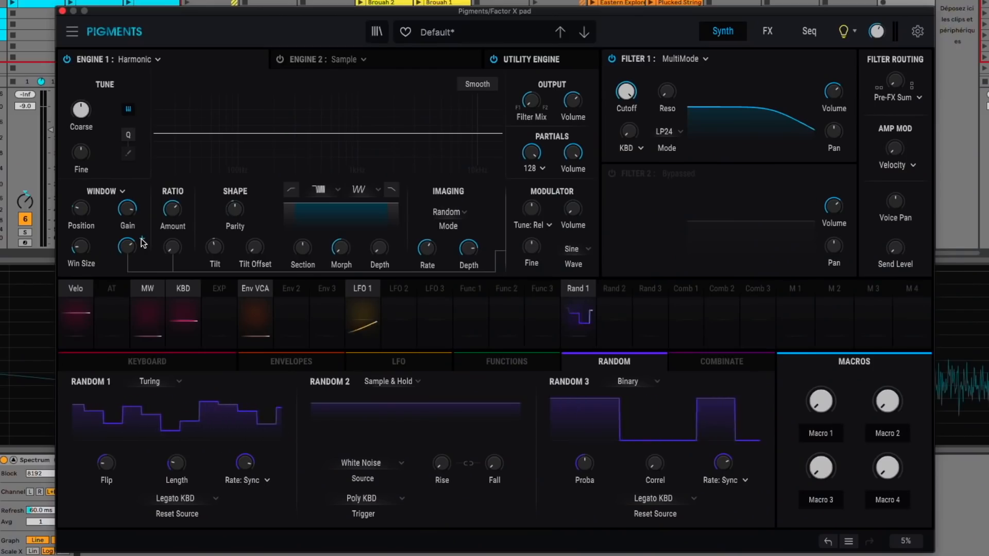
click(141, 239)
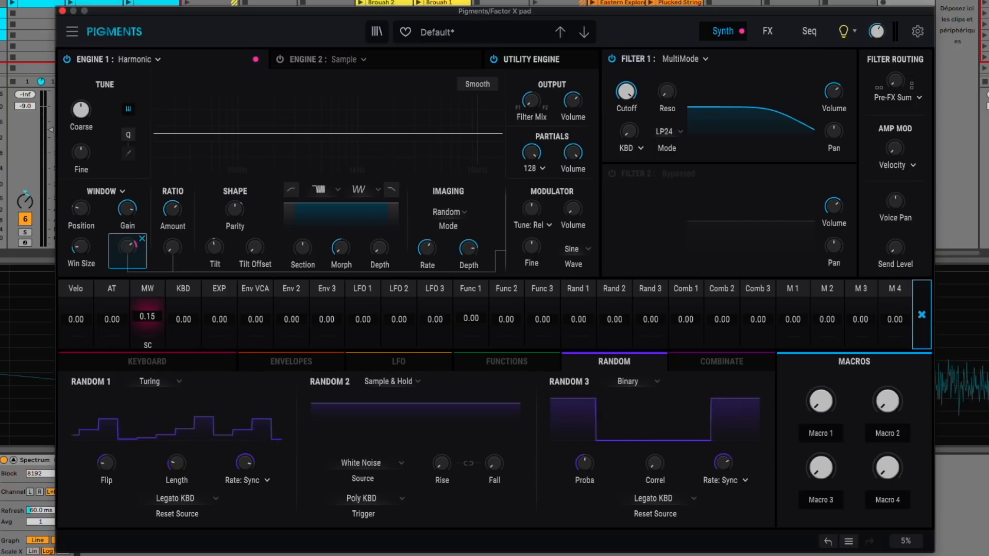
click(143, 240)
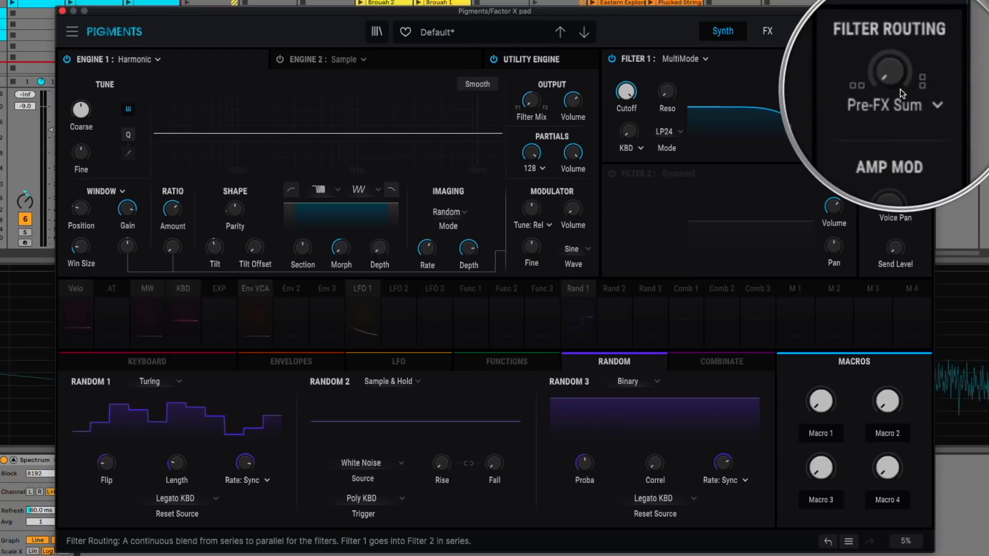
Turn the filter routing from series to parallel and switch on Engine 2.
drag(894, 85, 895, 33)
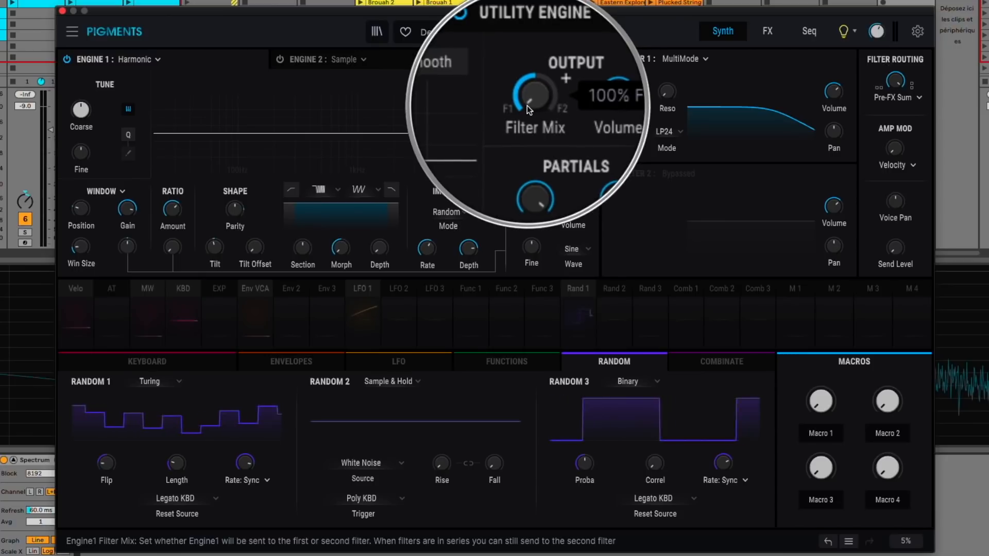
click(324, 59)
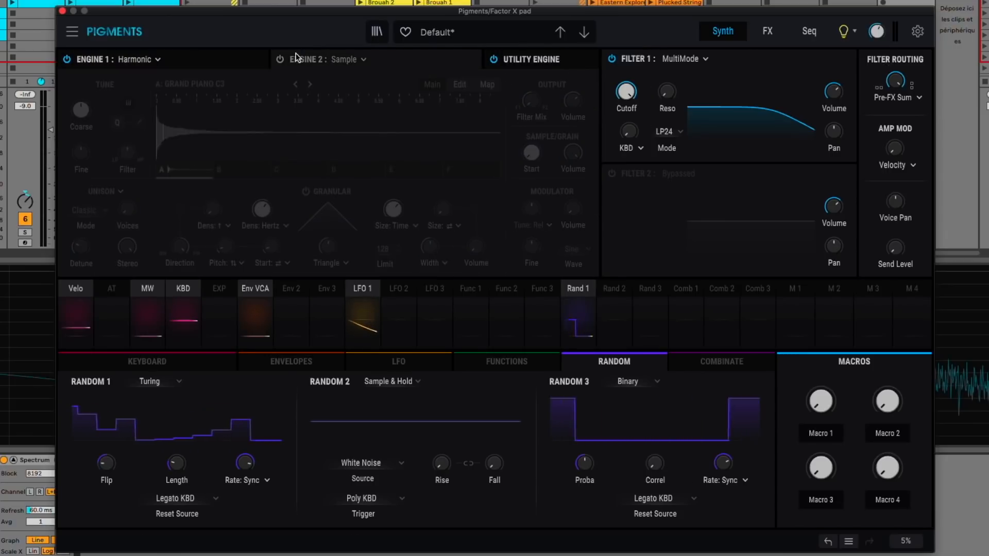
click(281, 60)
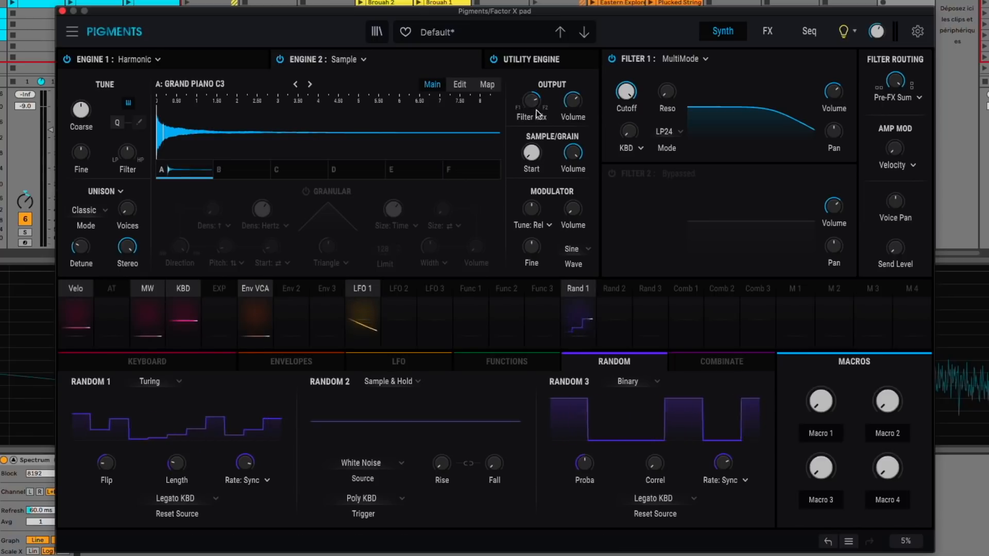
Enable Filter 2 as a Jup-8 filter and shift Engine 2's Filter Mix towards it.
click(611, 173)
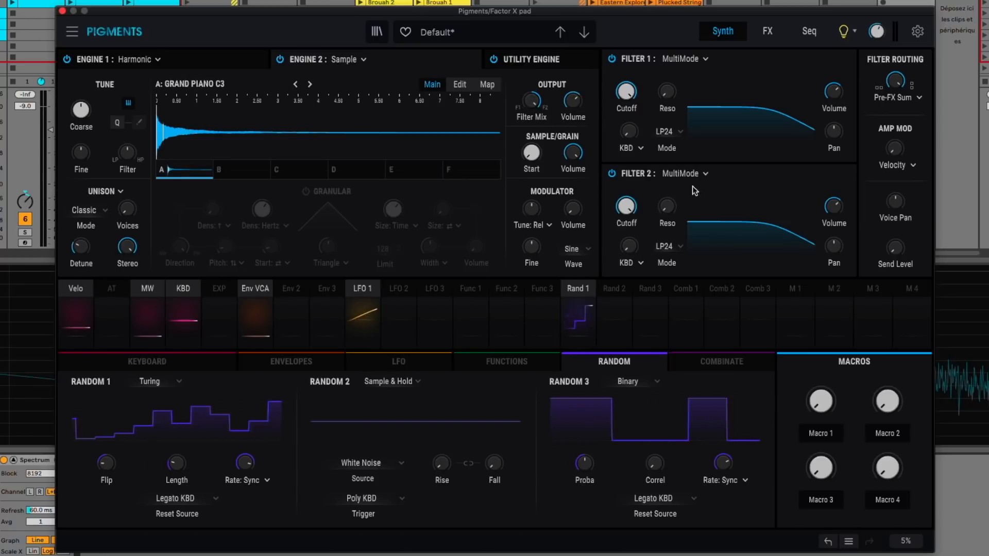
click(685, 174)
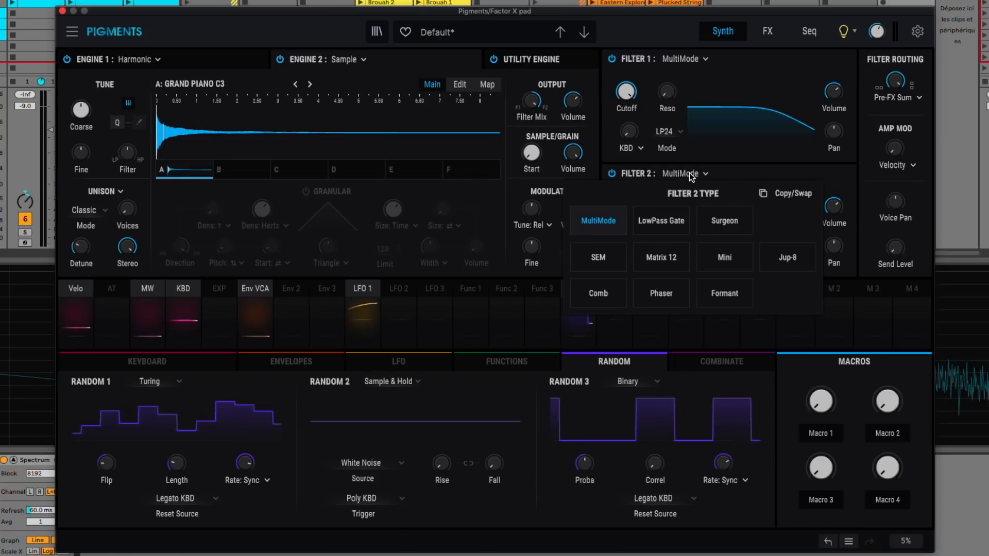
click(788, 259)
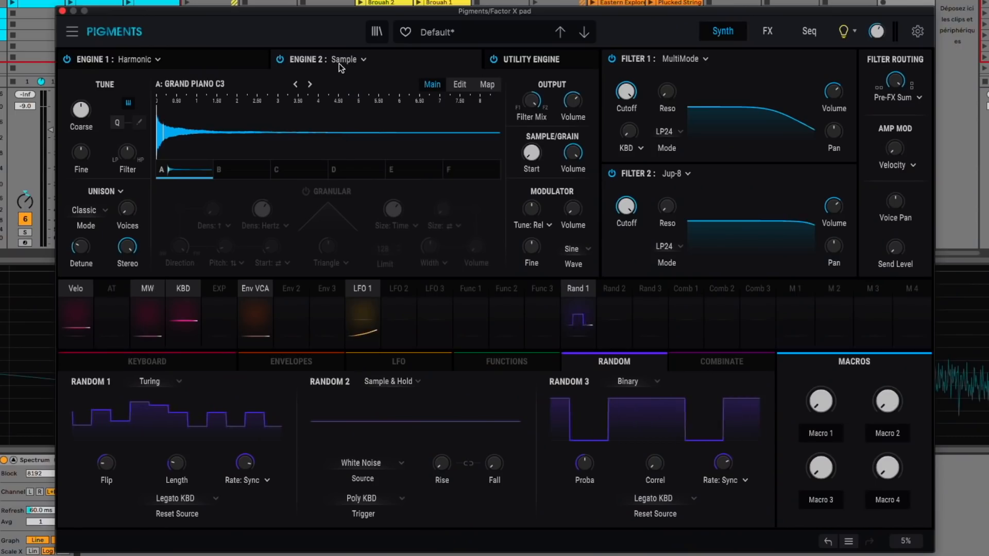
Change Engine 2 to a Wavetable engine and load the FM Refraction wavetable from the Pigments 3 folder.
click(341, 60)
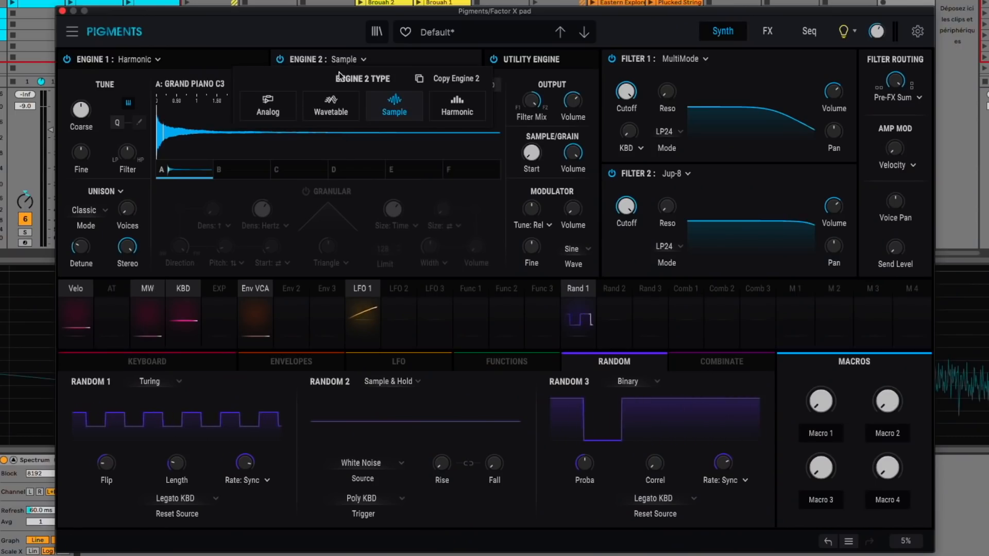
click(331, 105)
click(218, 85)
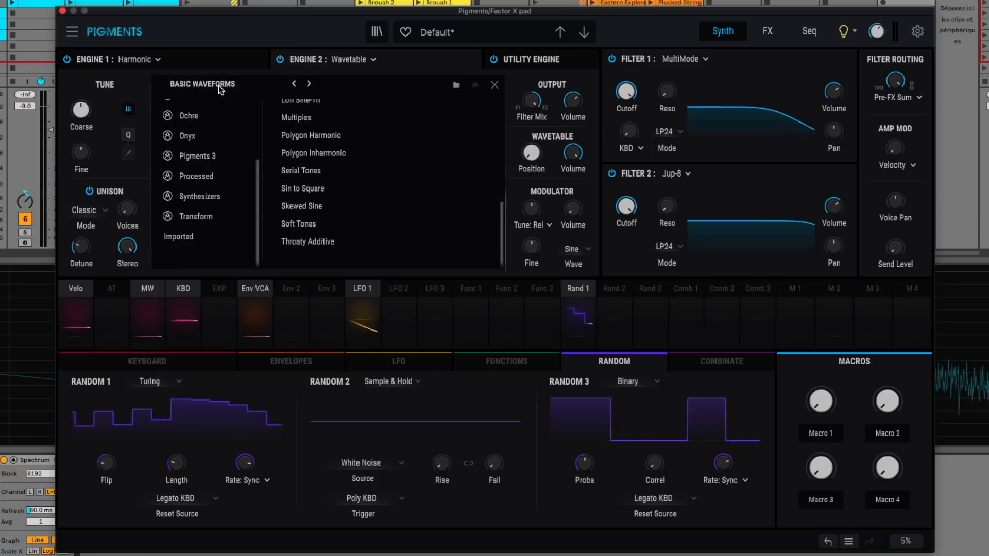
click(215, 155)
scroll(290, 175, down, 1)
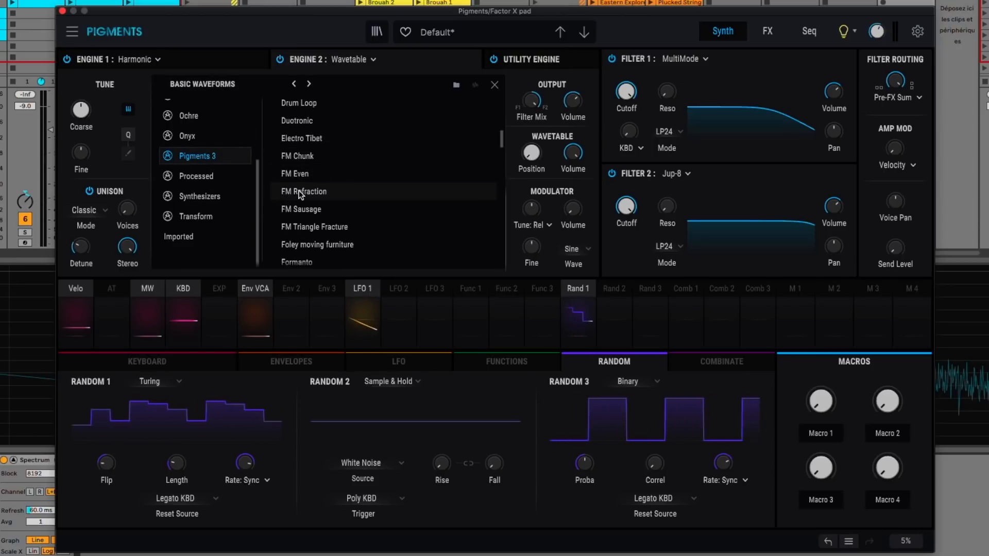
click(494, 85)
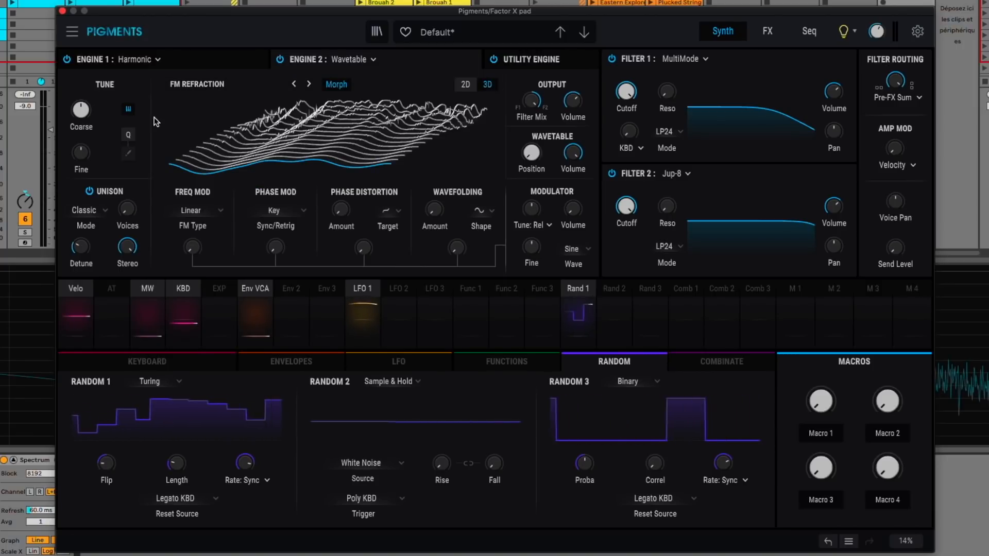
Switch off Engine 1 and modulate Engine 2's wavetable Position, set to about 0.572, with LFO 1 at -0.33.
click(68, 59)
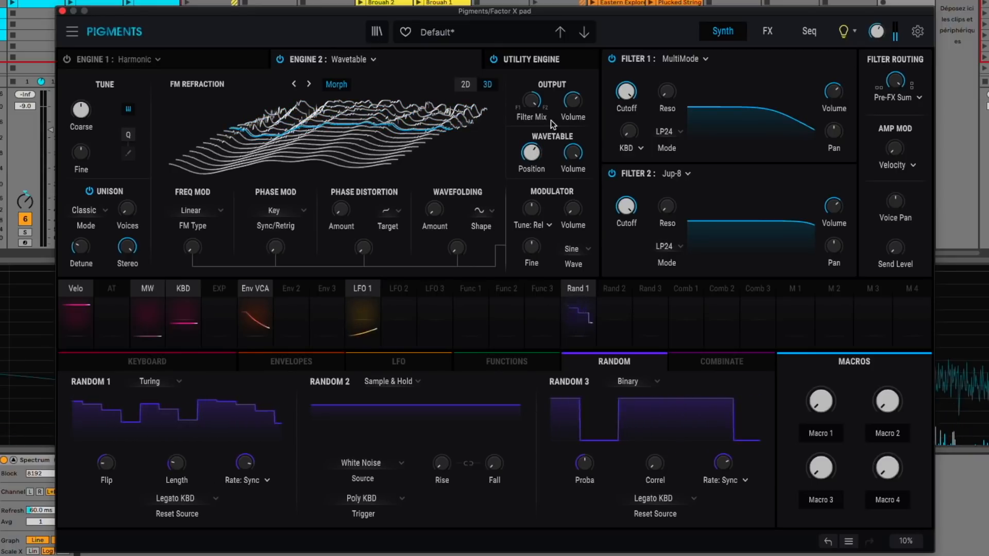
mouse_move(528, 157)
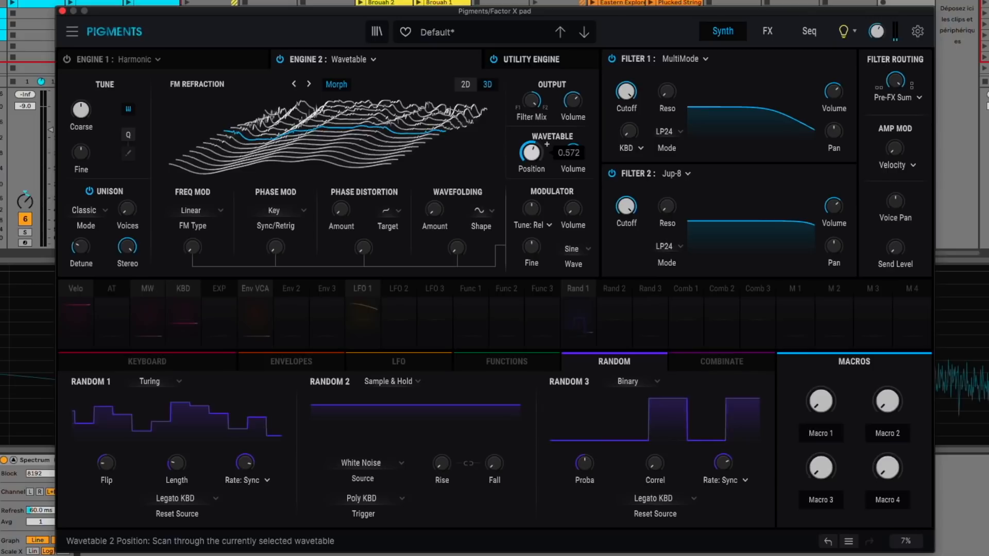
click(547, 146)
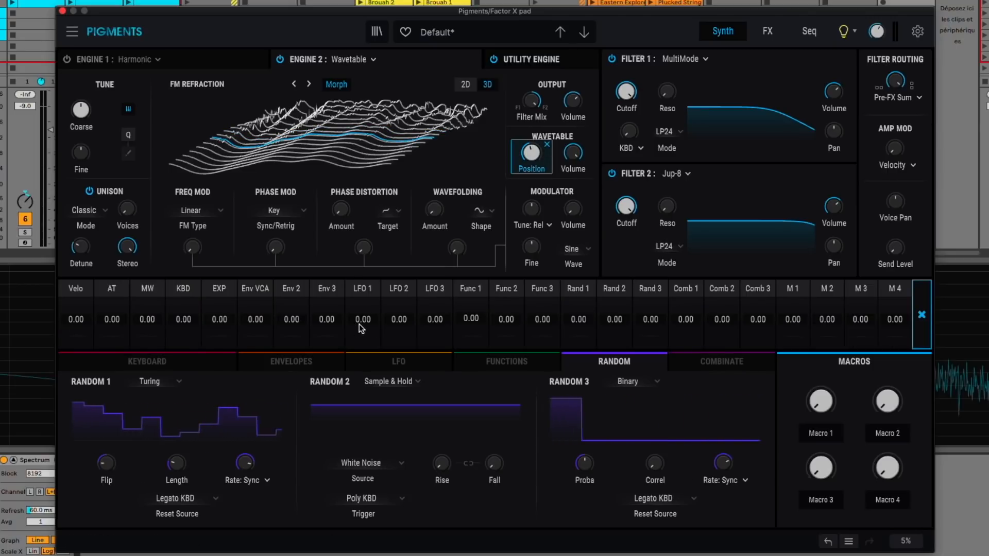
drag(362, 322, 362, 338)
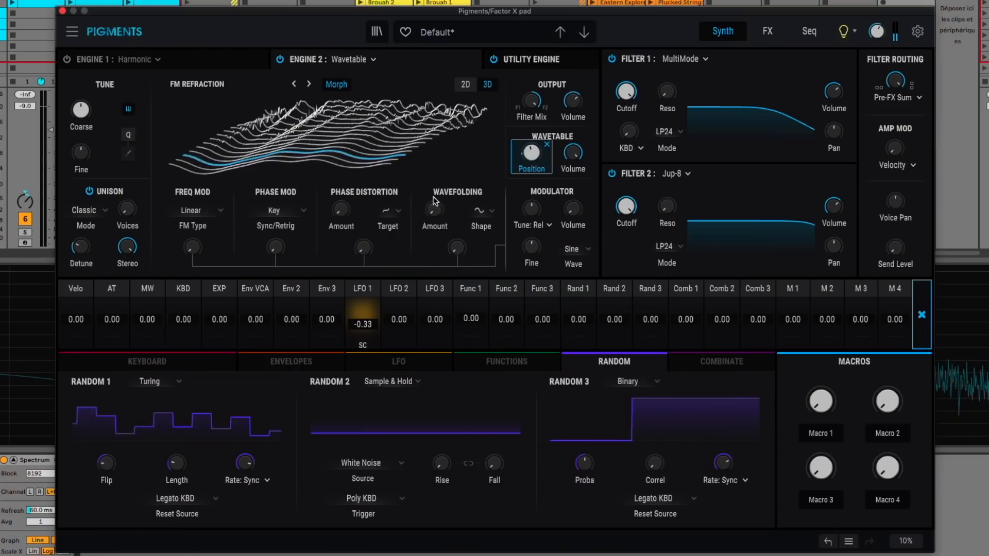
Raise Engine 2's Wavefolding Amount and modulate it with LFO 2 at 0.08.
drag(434, 209, 432, 186)
click(453, 202)
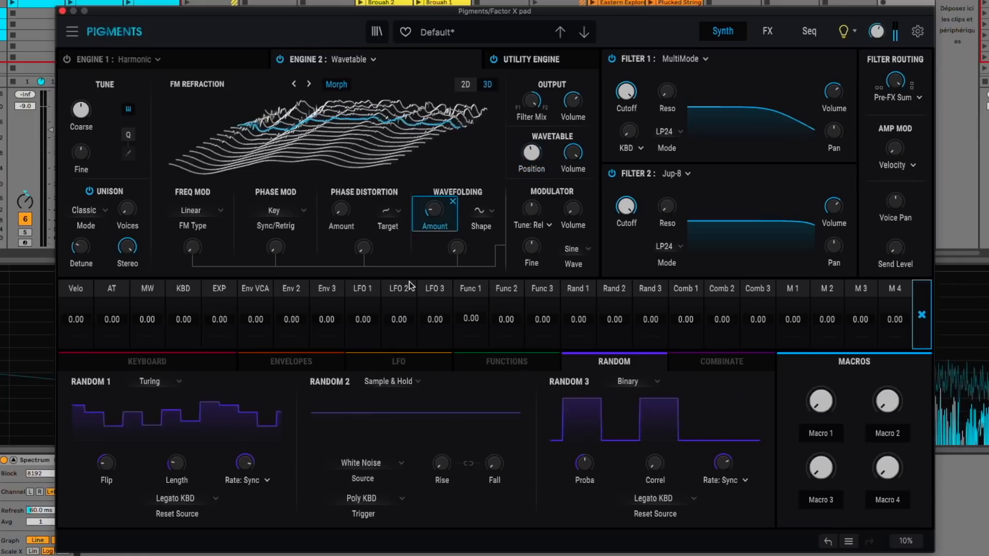
drag(398, 320, 398, 314)
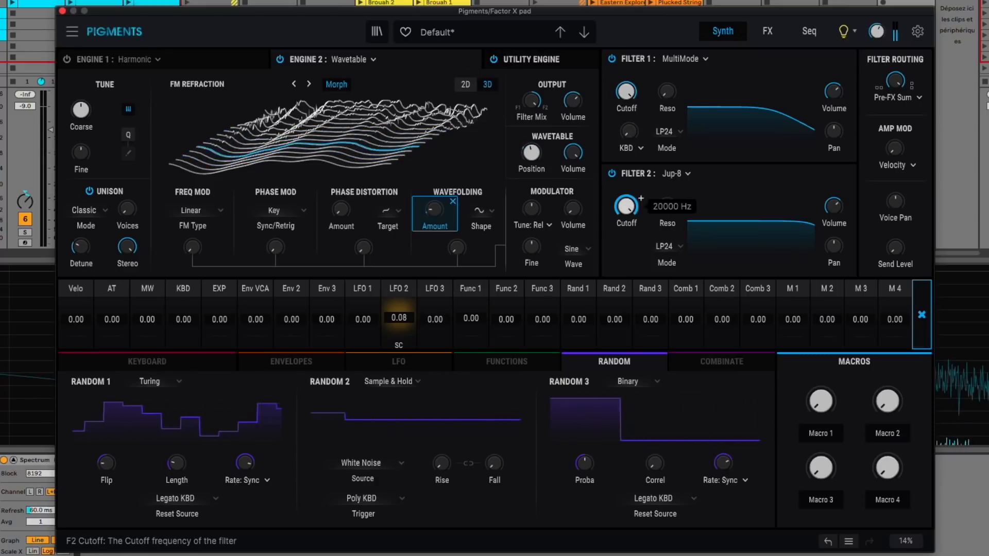
Lower Filter 2's Cutoff, raise its Resonance, and modulate the Cutoff with LFO 1 at -0.17.
drag(627, 207, 628, 236)
drag(681, 201, 682, 180)
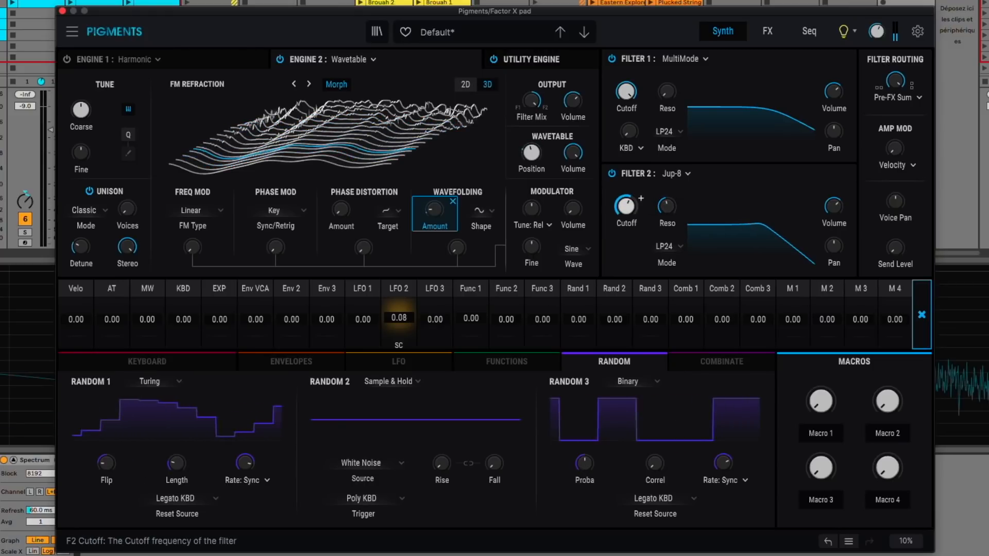
click(641, 199)
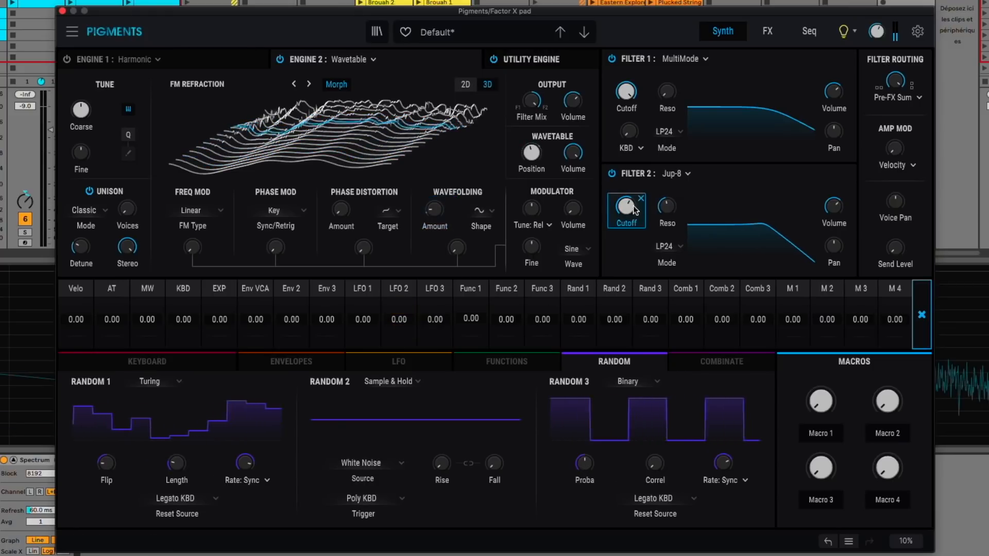
drag(360, 320, 360, 333)
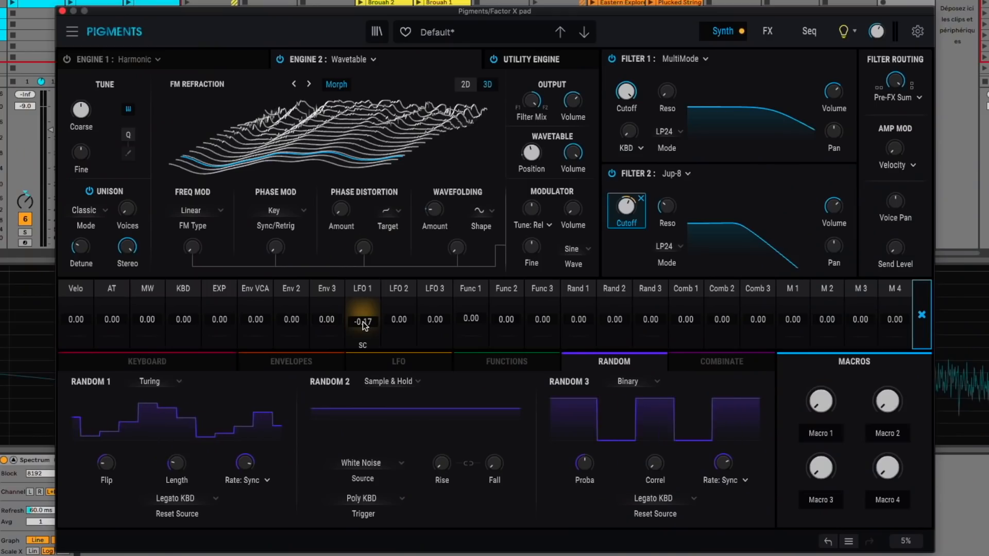
Draw an irregular stepped pattern in Function 1 and use it to modulate Engine 2's Coarse tuning at 0.25.
click(512, 362)
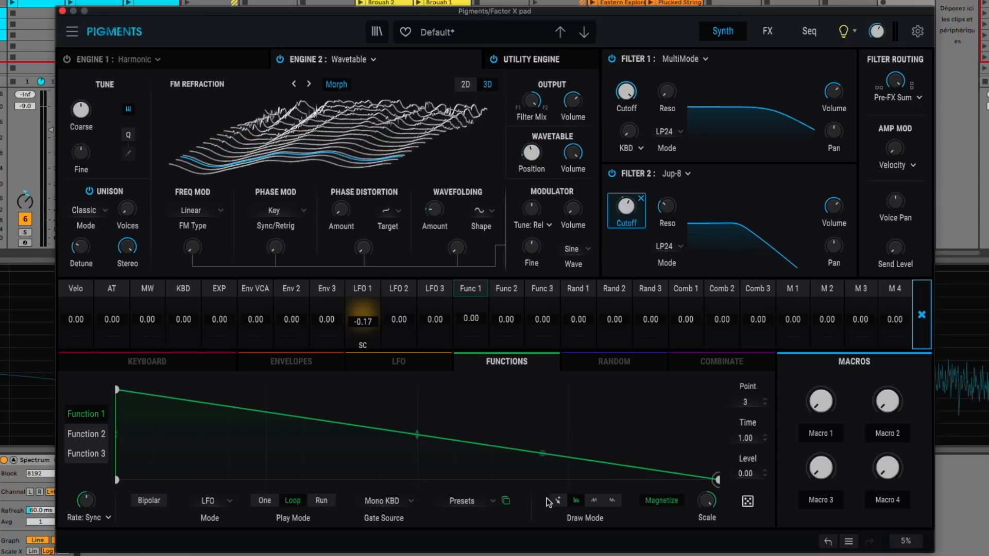
mouse_move(139, 435)
mouse_down()
mouse_move(227, 423)
mouse_move(418, 435)
mouse_move(547, 401)
mouse_move(608, 445)
mouse_move(646, 407)
mouse_move(688, 402)
mouse_up()
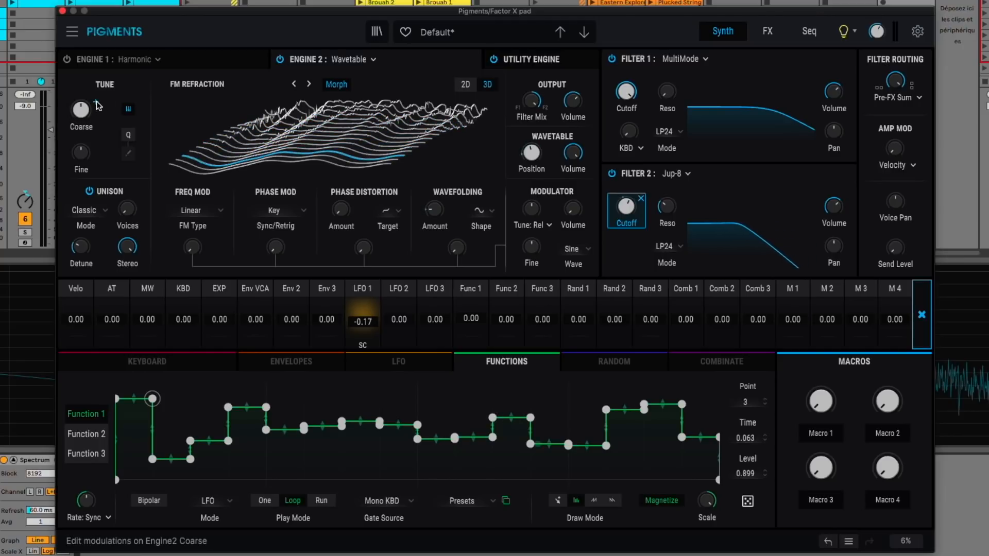
click(95, 105)
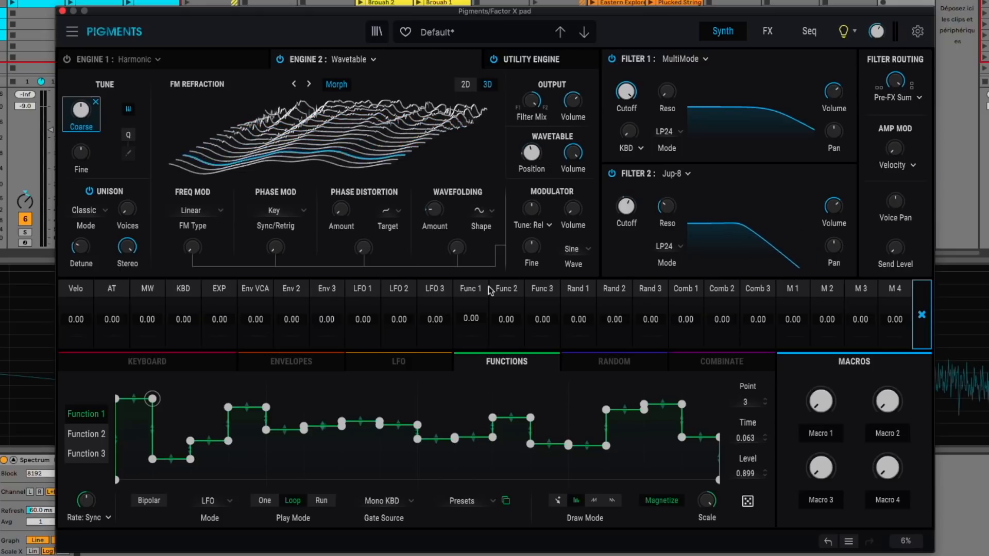
drag(475, 319, 475, 315)
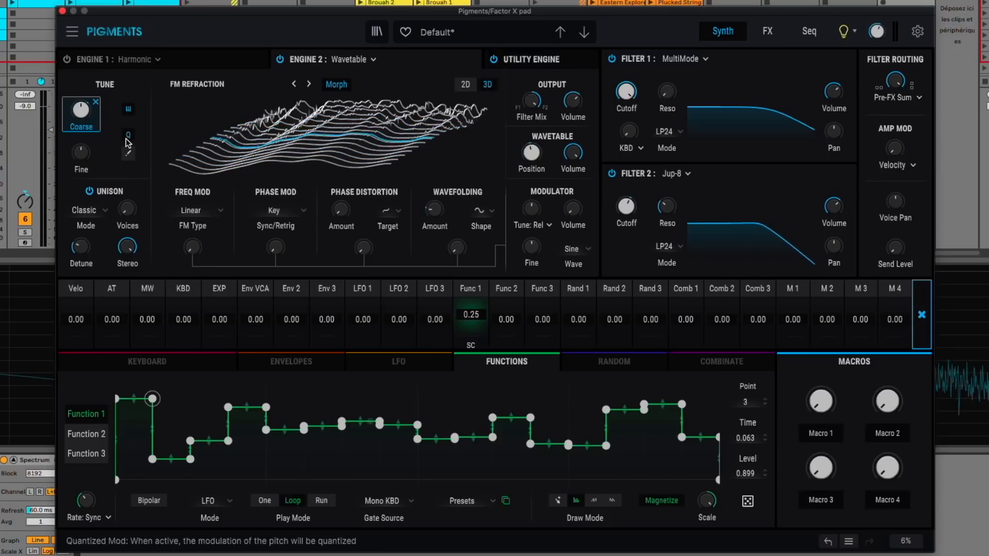
Quantize Engine 2's pitch modulation by toggling the D, F and A notes in the Mod Quantize keyboard.
click(129, 156)
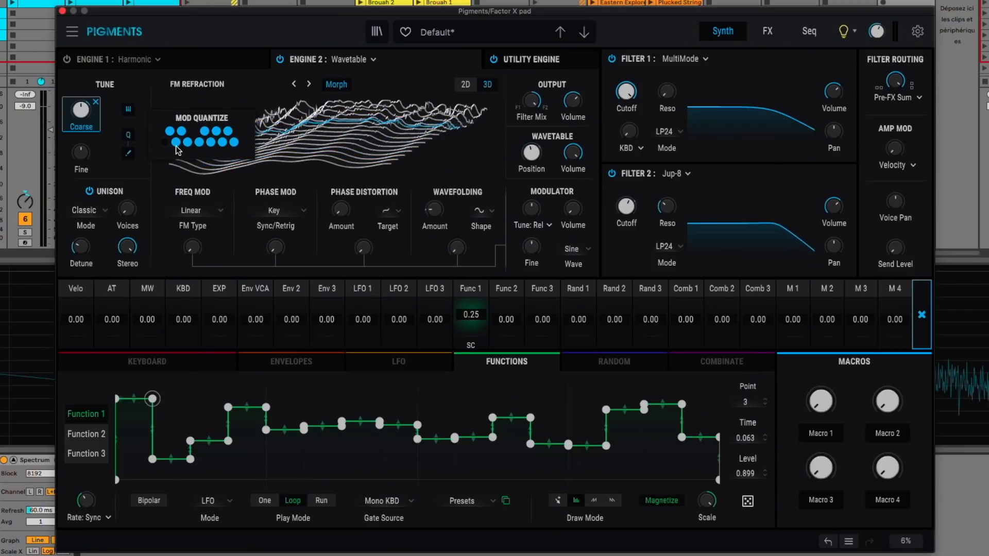
click(175, 145)
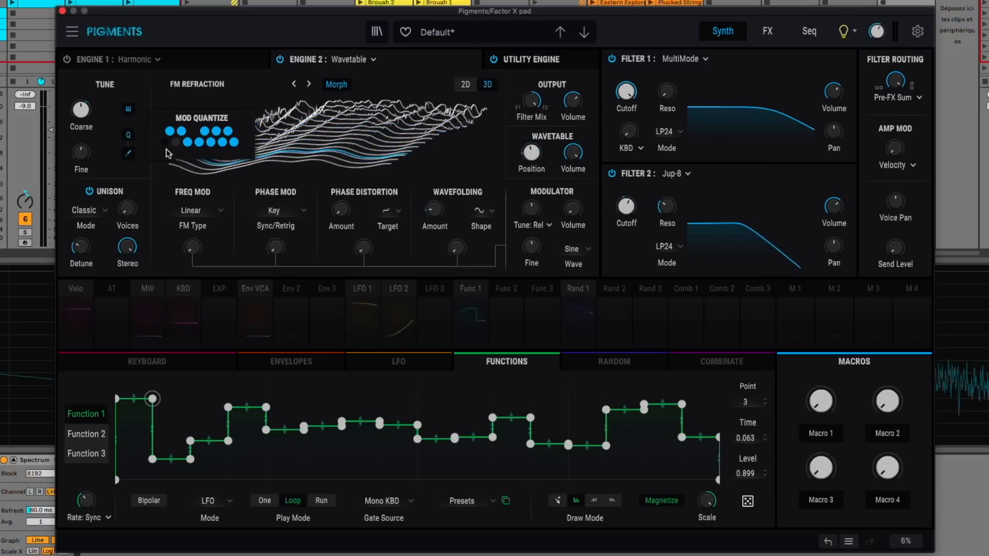
click(199, 143)
click(222, 141)
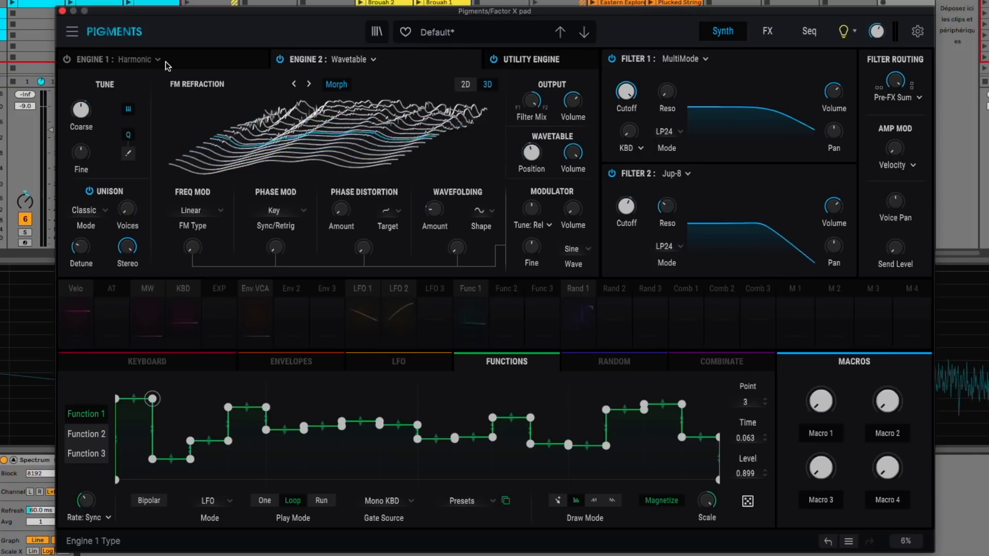
Sidechain the Function 1 modulation of Engine 2's Coarse tuning to the Mod Wheel.
click(95, 103)
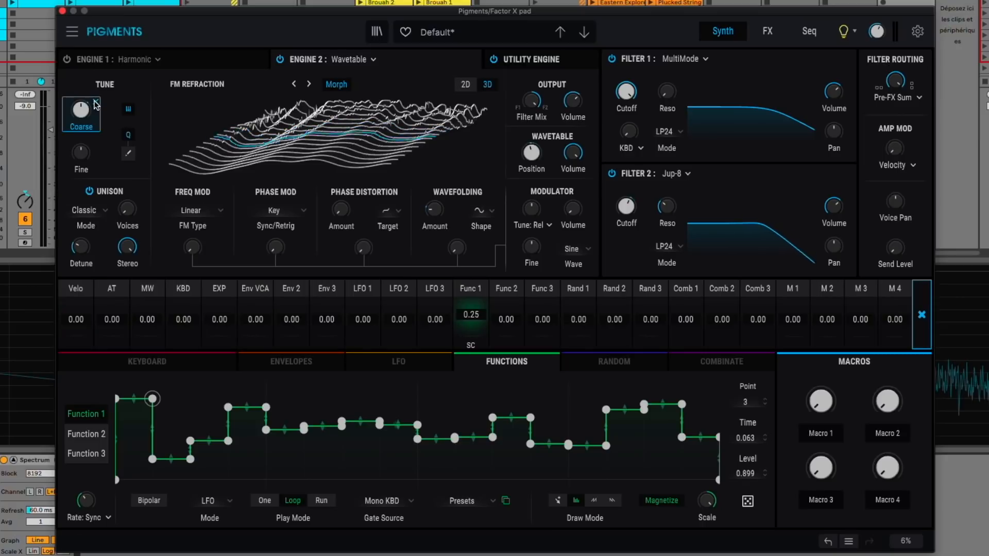
click(470, 348)
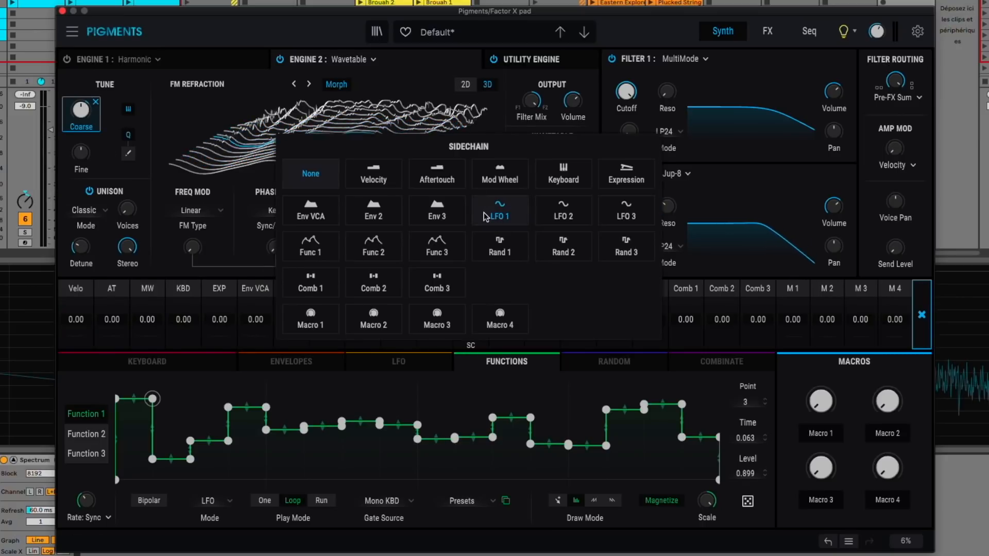
click(503, 175)
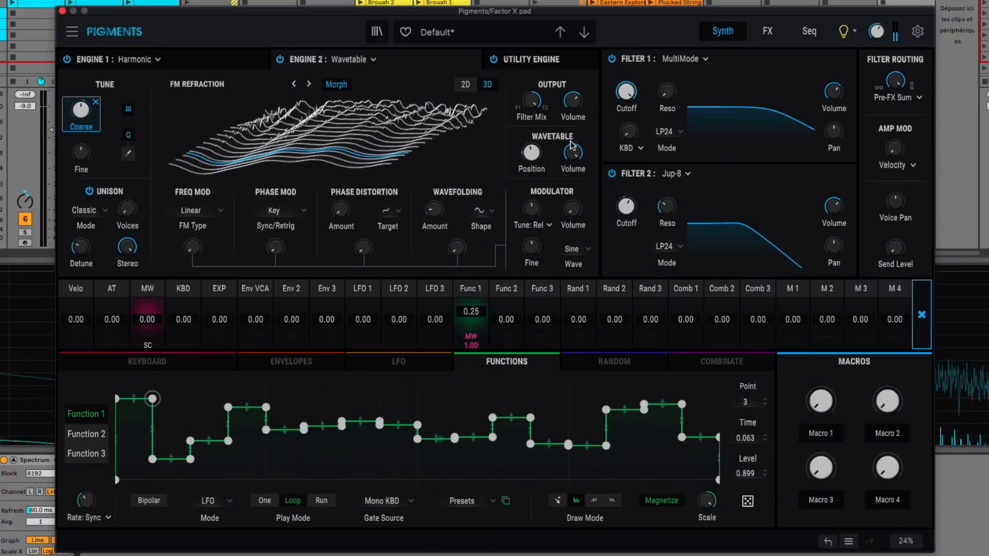
Enable Noise 1 in the Utility Engine and load the Dark Howl sample from the Atmos folder.
mouse_move(576, 151)
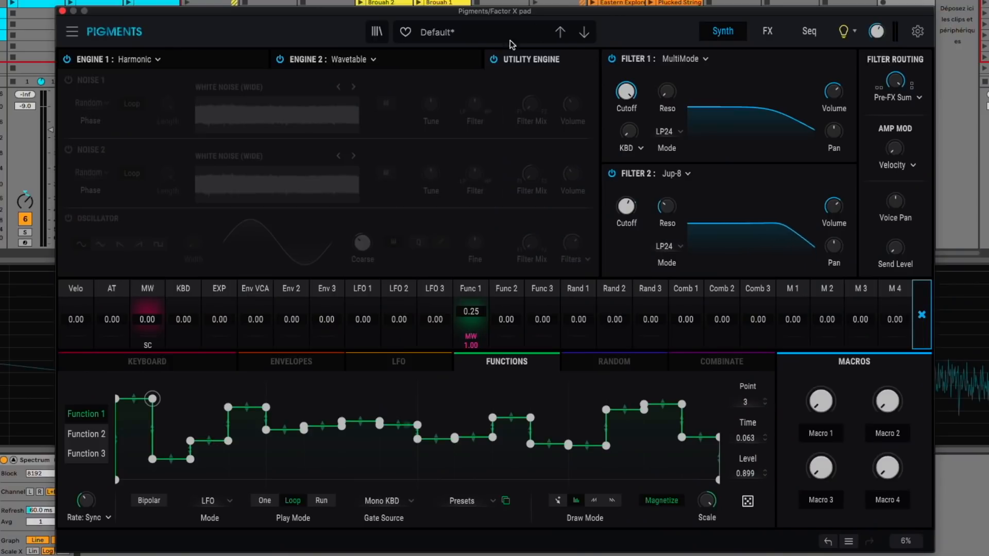
click(68, 81)
click(202, 111)
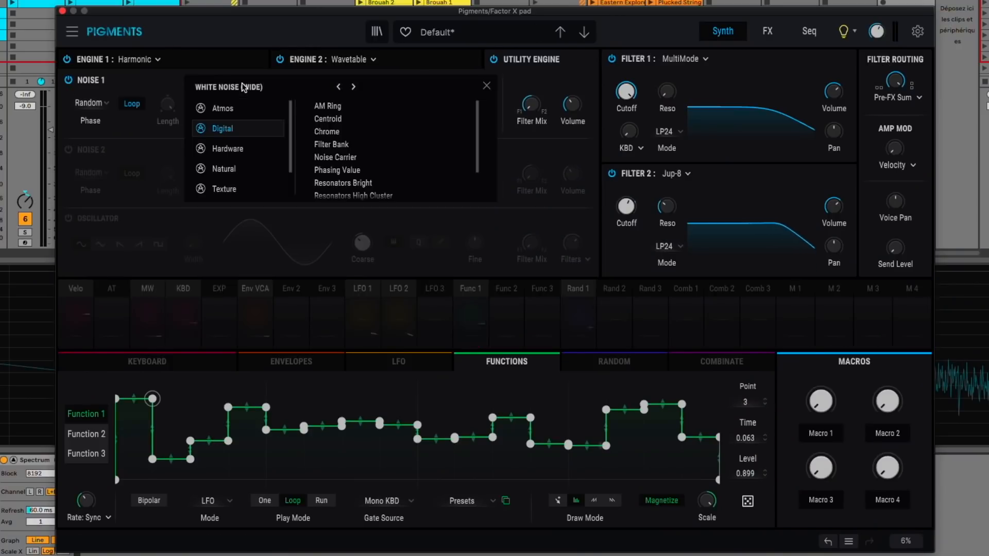
click(231, 107)
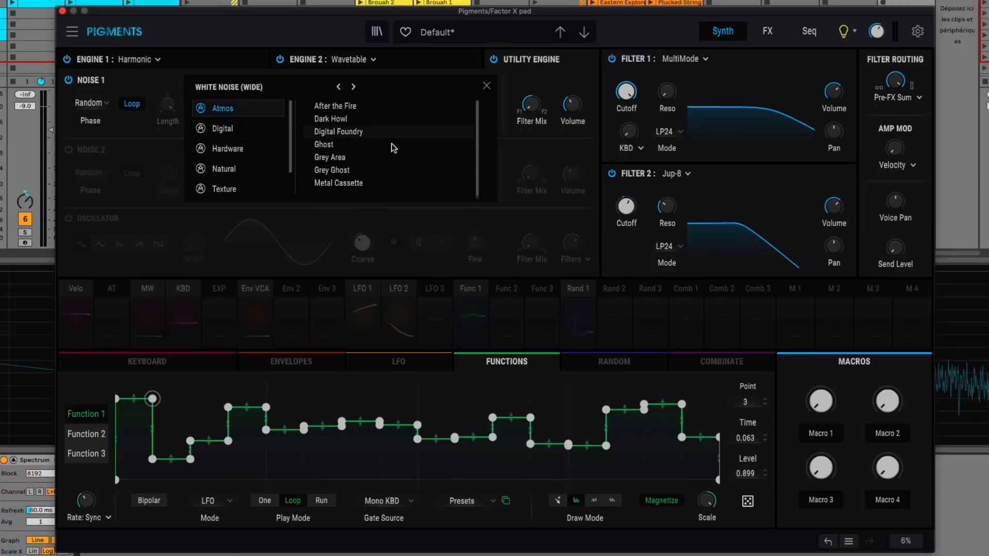
click(338, 119)
click(487, 87)
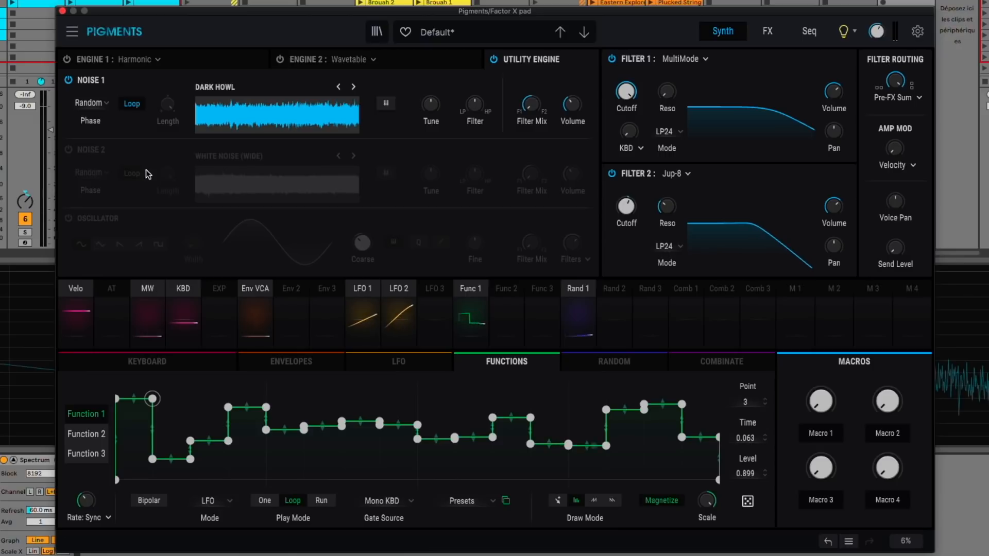
Leave Noise 2 off, enable the utility oscillator with a triangle wave, and adjust its Coarse tuning.
click(69, 150)
click(69, 150)
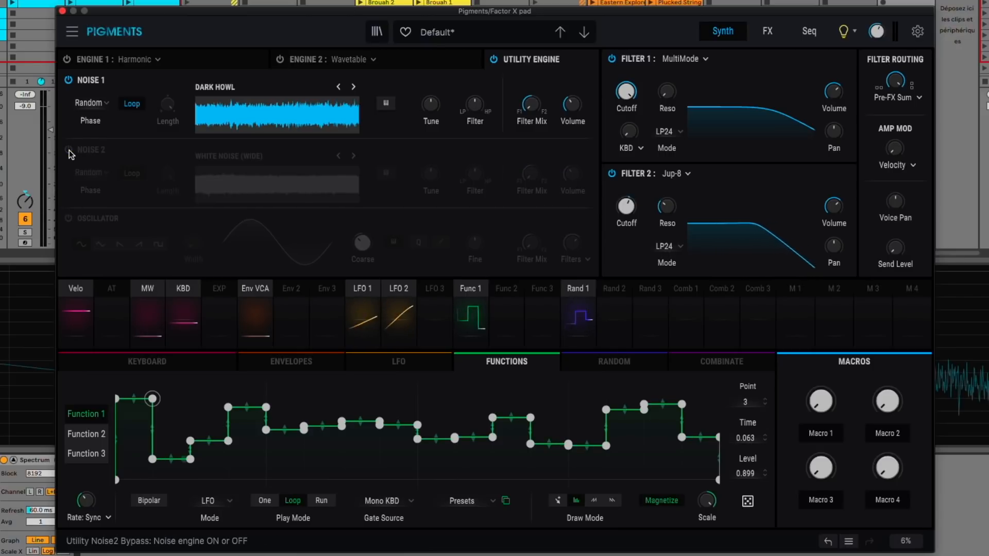
click(70, 219)
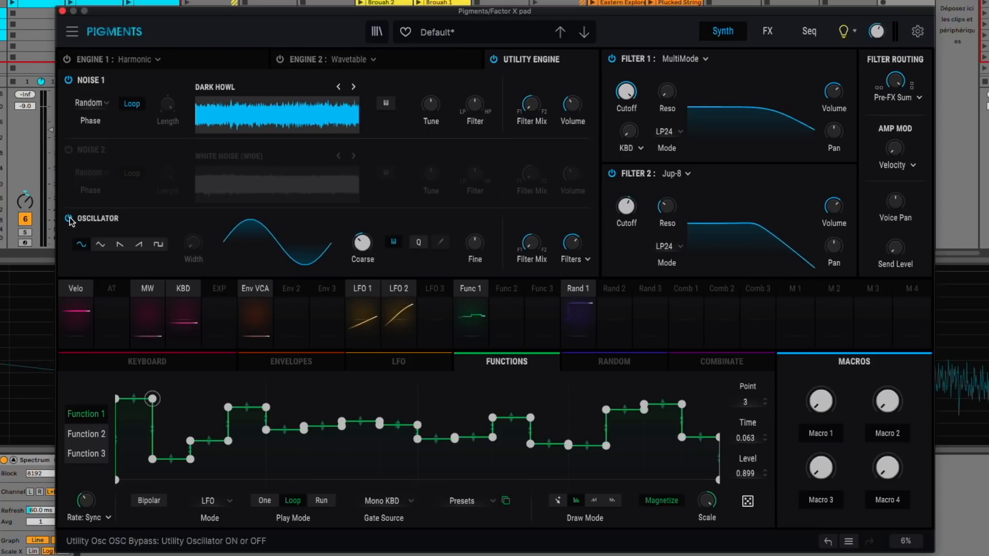
click(101, 245)
drag(355, 243, 355, 267)
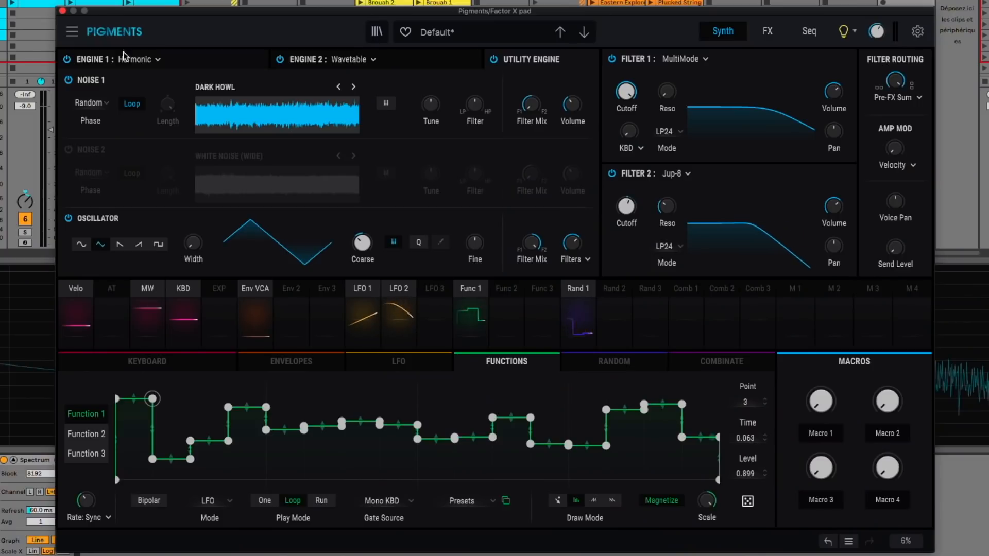
Replace FX A's Delay with the PS Delay, raise its Feedback to about 0.374, and adjust its Dry/Wet.
click(771, 31)
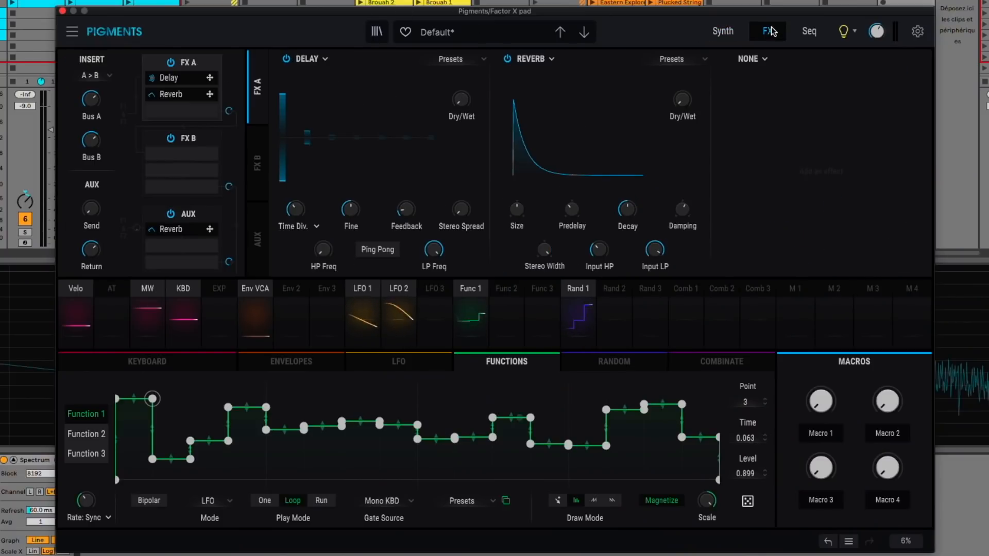
click(319, 59)
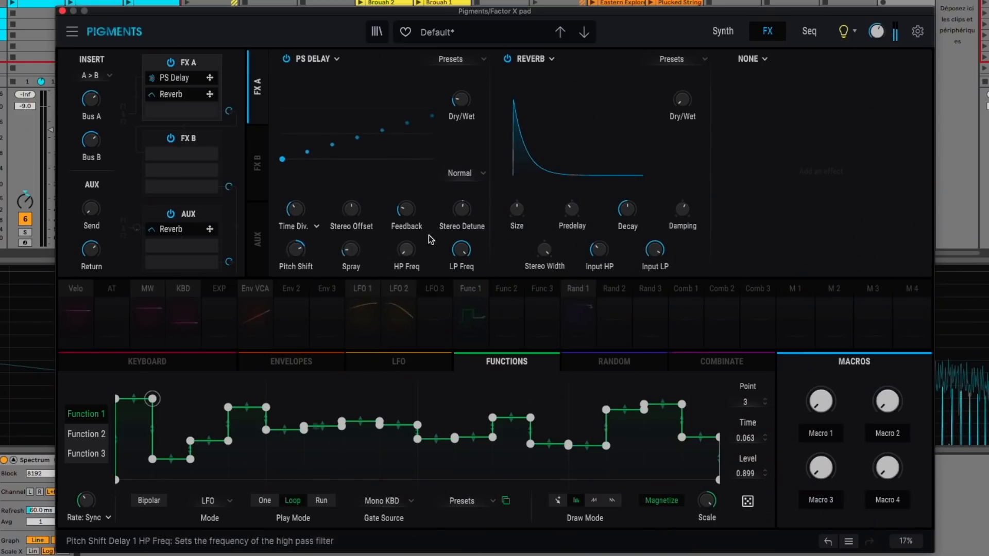
drag(406, 209, 406, 195)
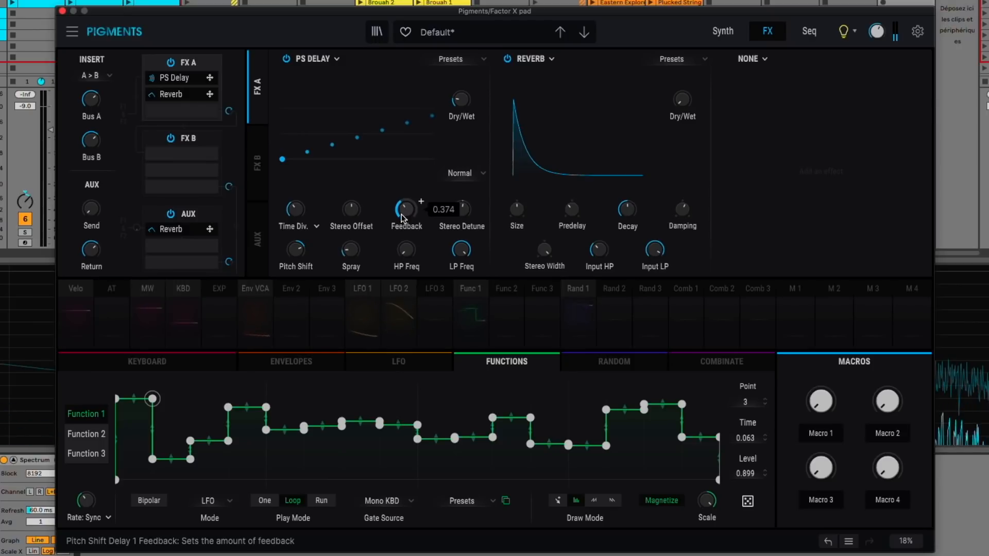
drag(465, 99, 465, 96)
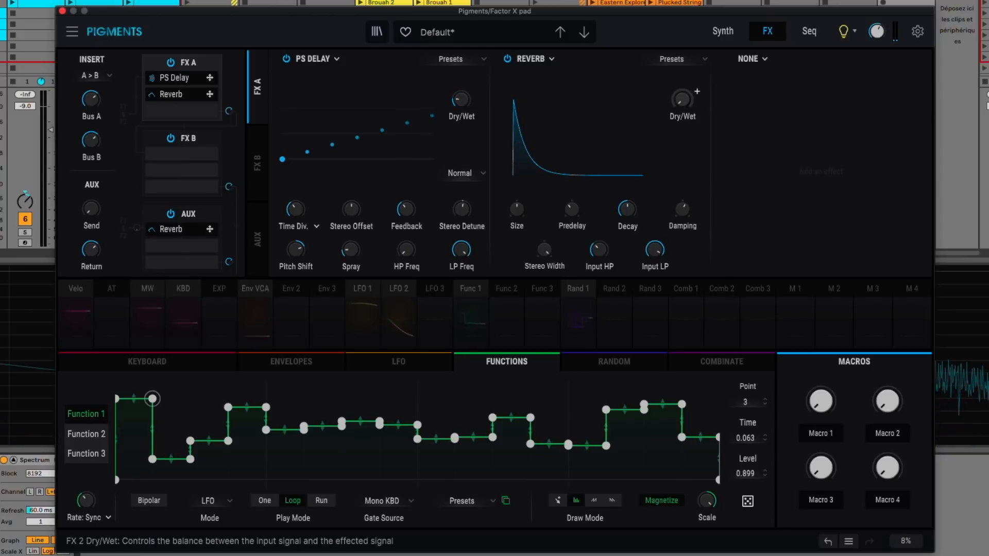
Adjust the Size of FX A's Reverb and raise its Dry/Wet mix.
drag(516, 210, 517, 208)
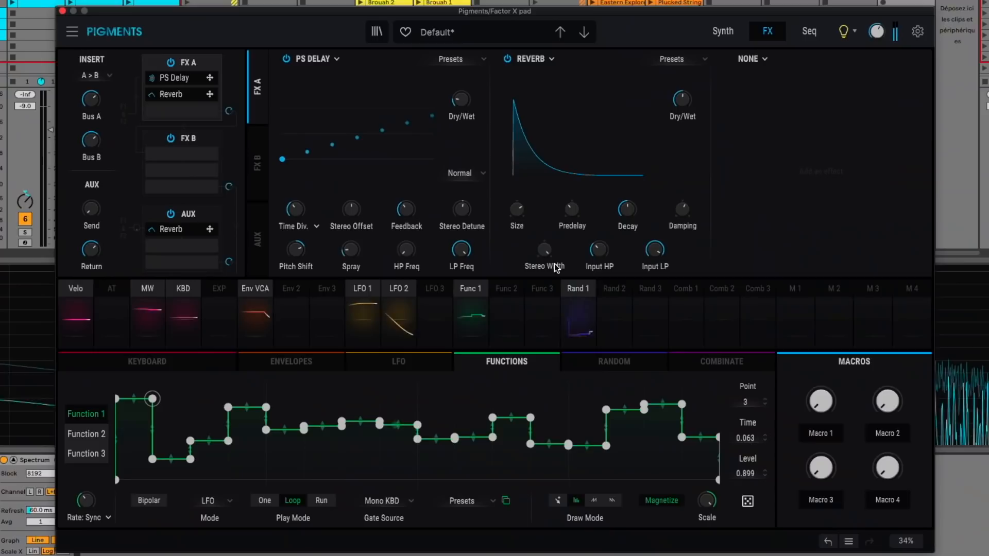
click(684, 99)
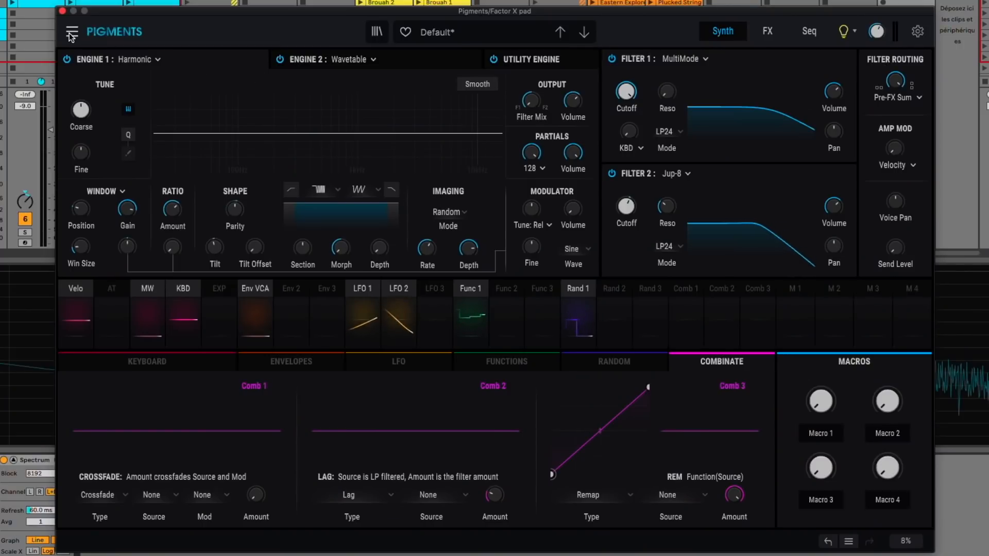
Save the preset as Factor X pad with type Bright Pad, style Atmospheric and genre Downtempo.
click(71, 34)
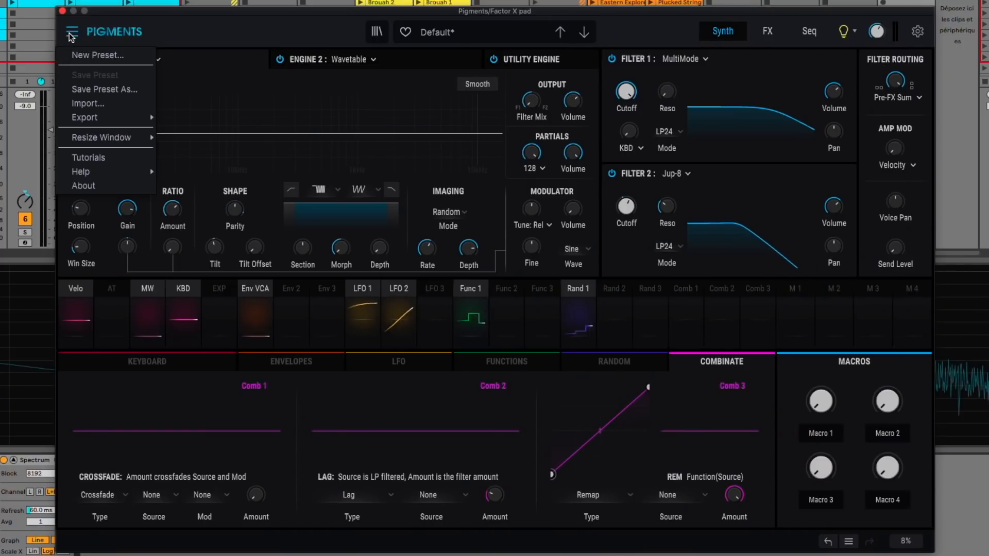
click(93, 89)
text(Factor X pad)
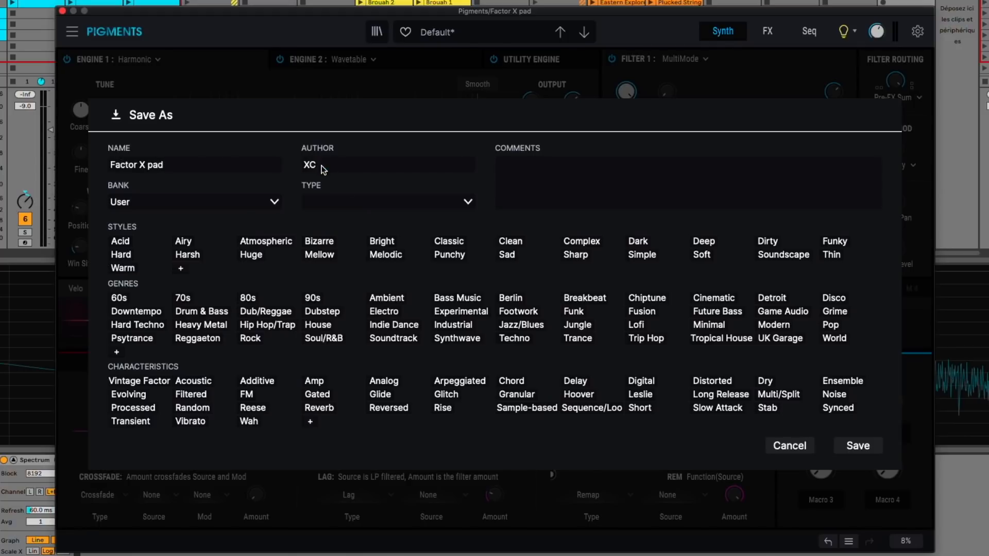
click(370, 203)
mouse_move(352, 318)
click(503, 247)
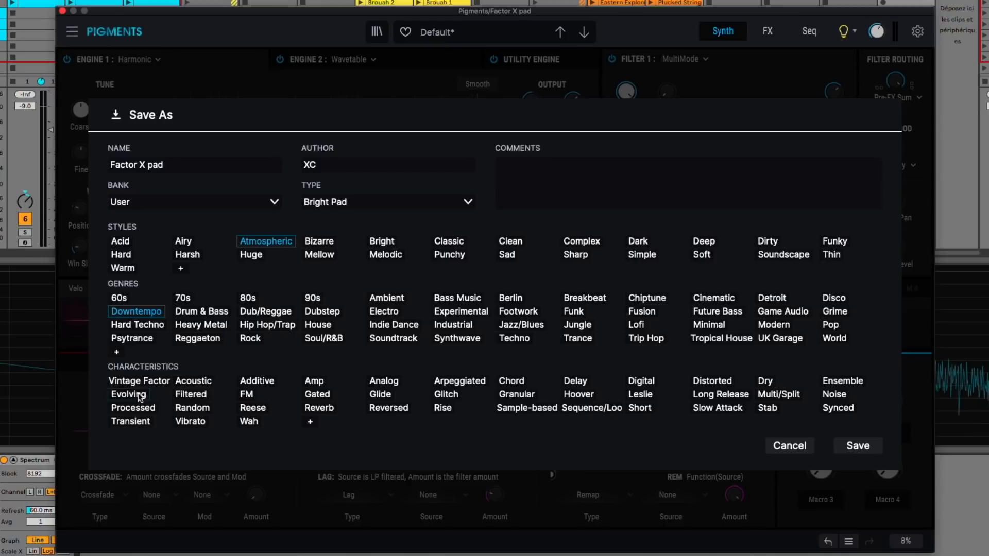
click(858, 446)
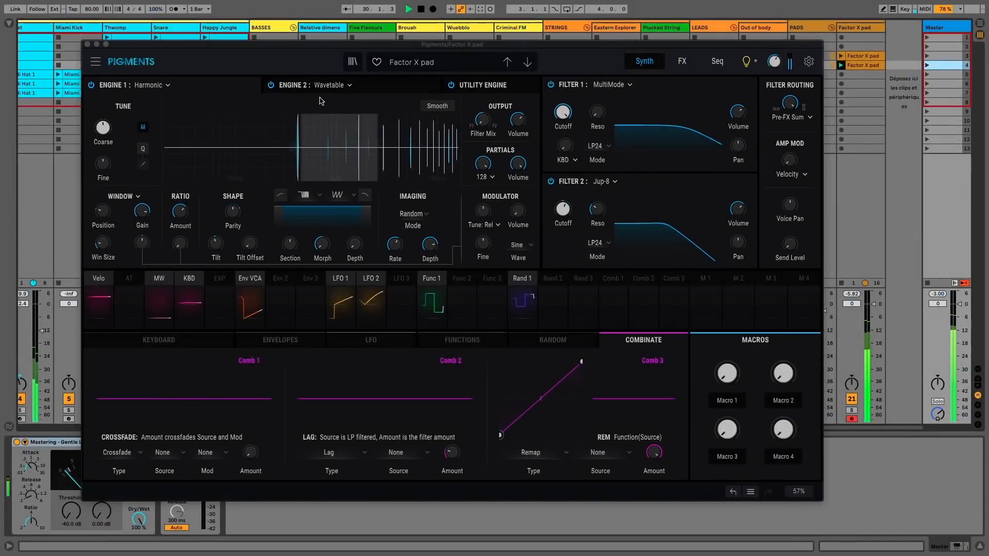
Review the saved pad's Wavetable and Utility engines, and select the playing Out of body 1 clip in Ableton Live.
click(327, 86)
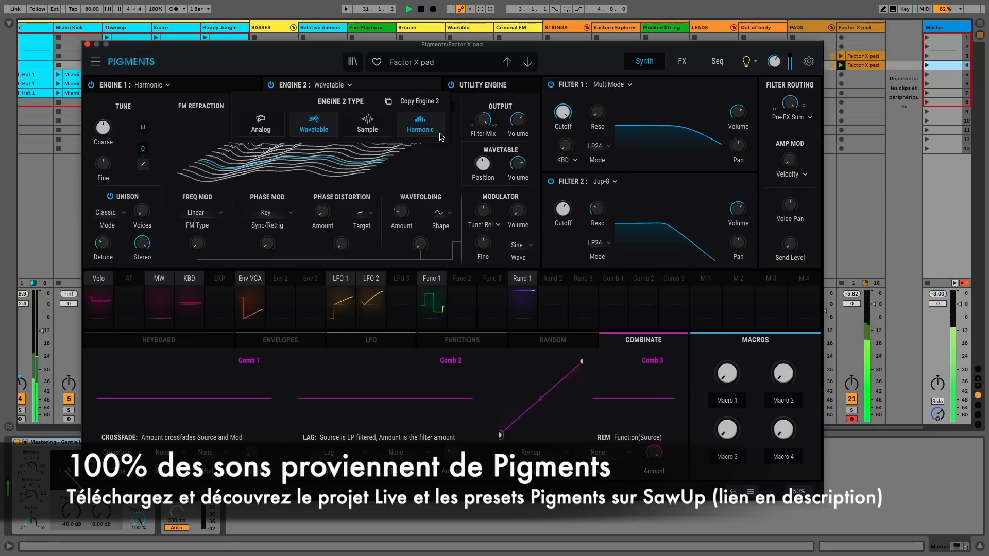
click(482, 88)
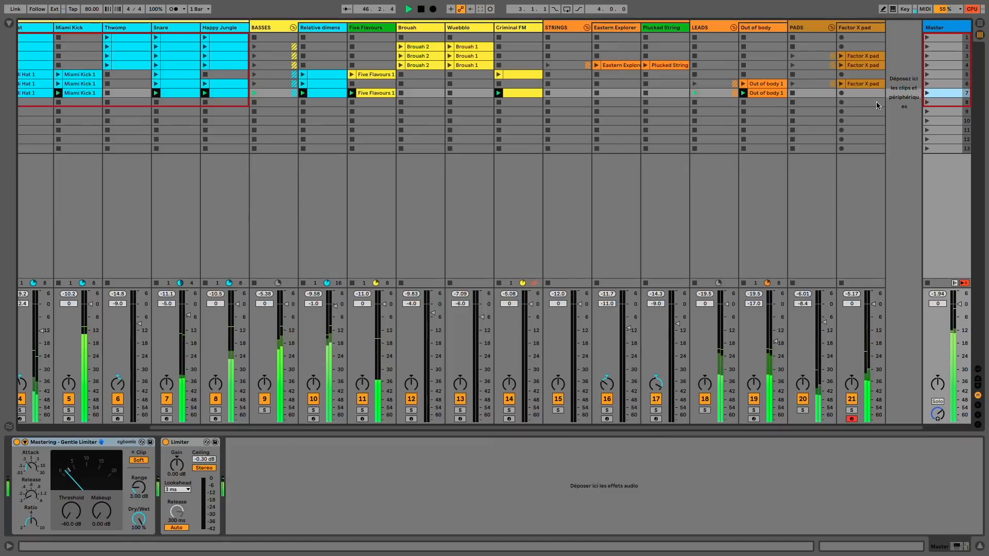
click(759, 92)
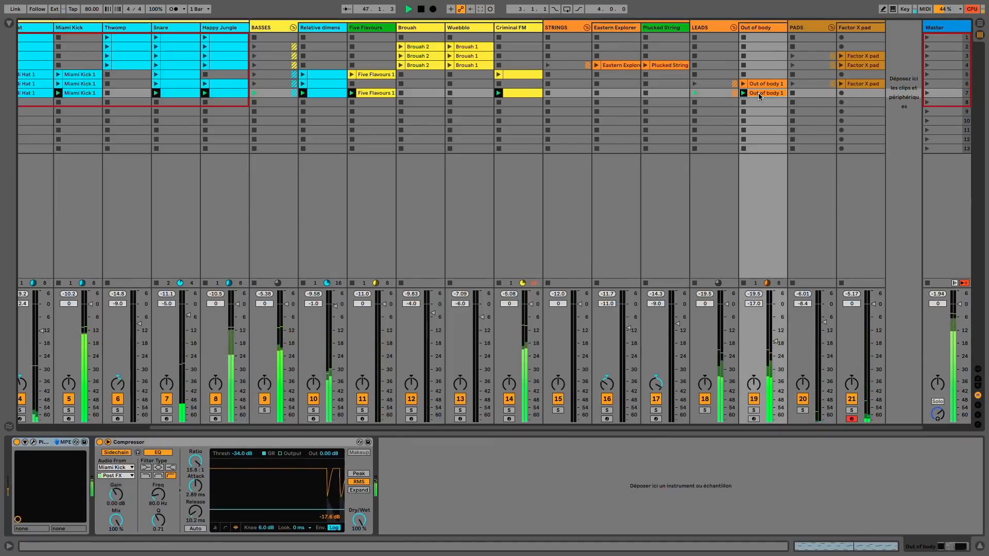